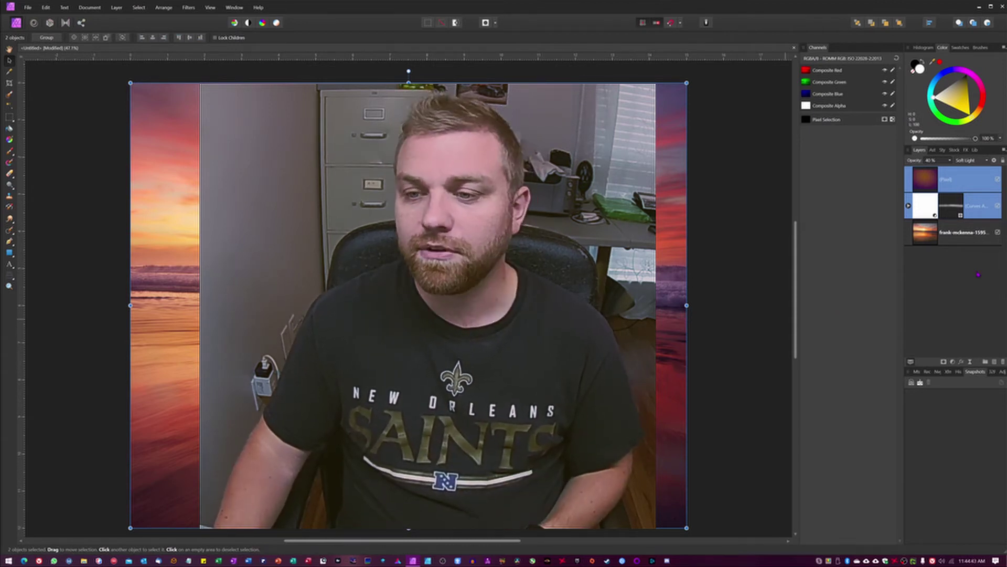
pyautogui.click(999, 180)
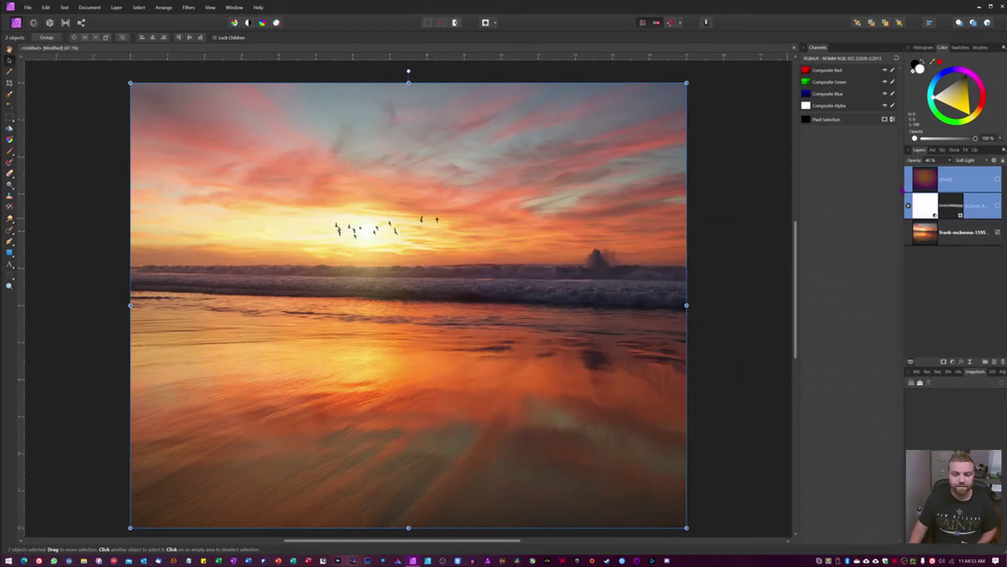
pyautogui.click(997, 181)
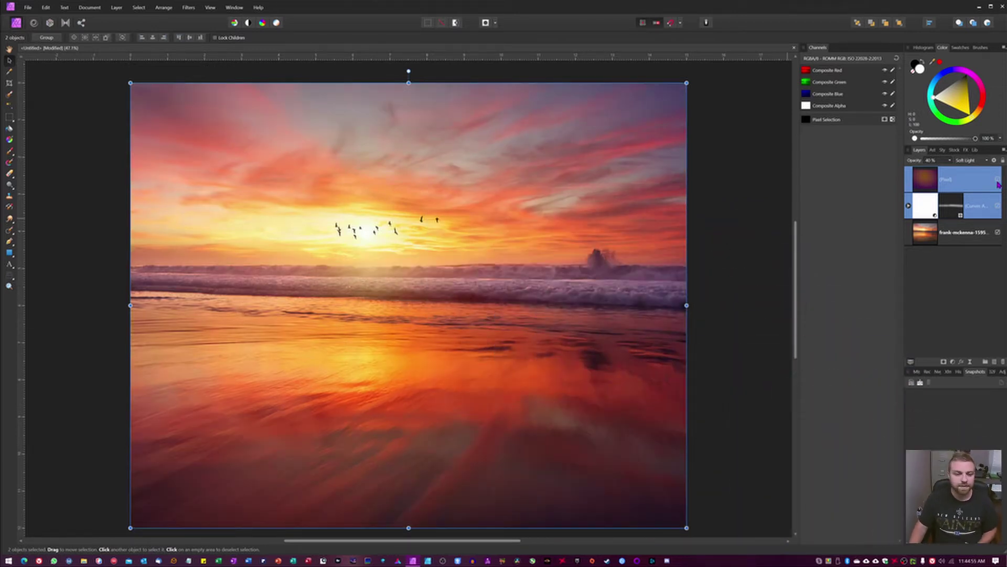
pyautogui.click(998, 181)
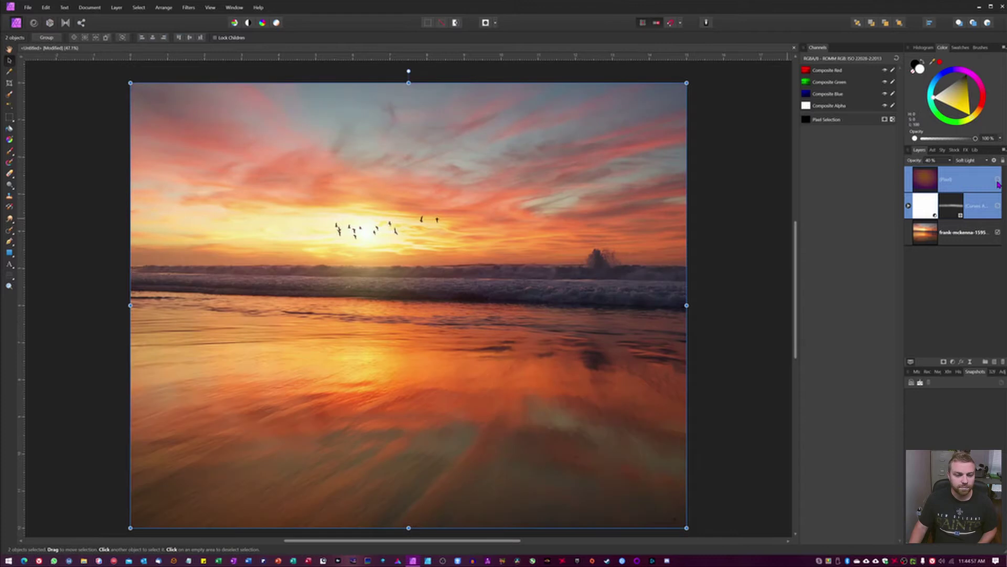
pyautogui.click(998, 181)
pyautogui.click(998, 181)
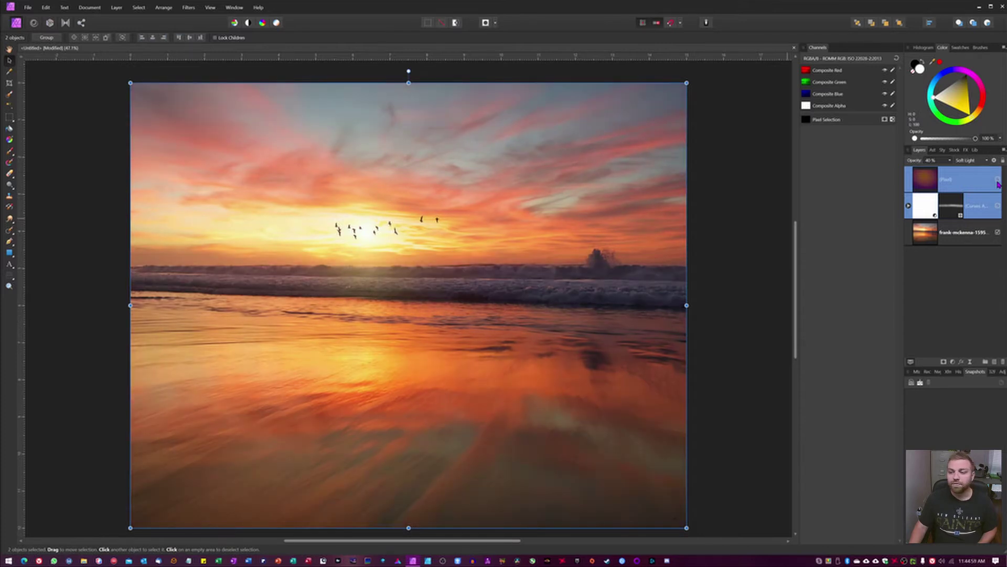
pyautogui.click(998, 181)
pyautogui.click(998, 181)
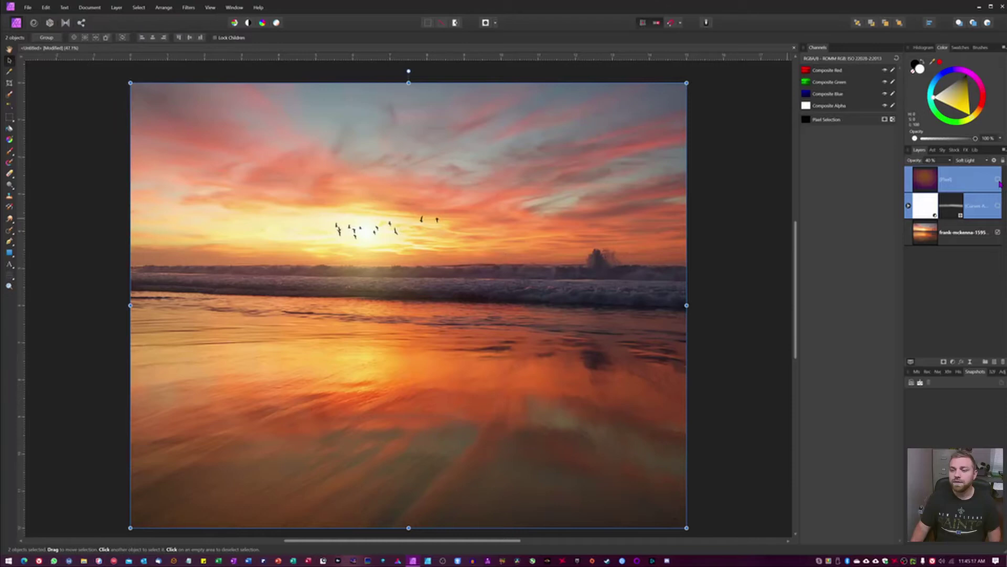
# - Delete the old gradient and Curves layers and add a new empty pixel layer above the photo
pyautogui.click(998, 181)
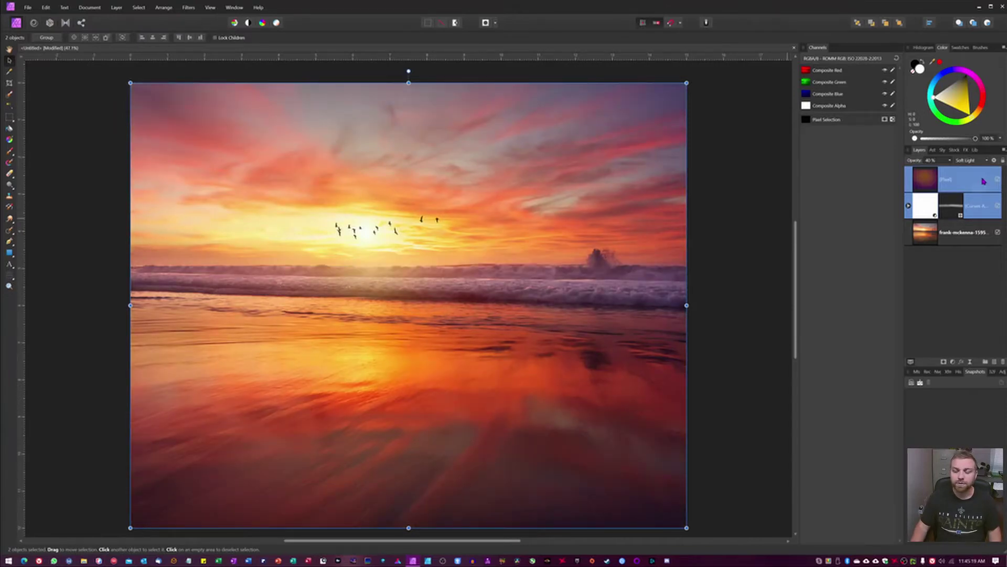
pyautogui.press('Delete')
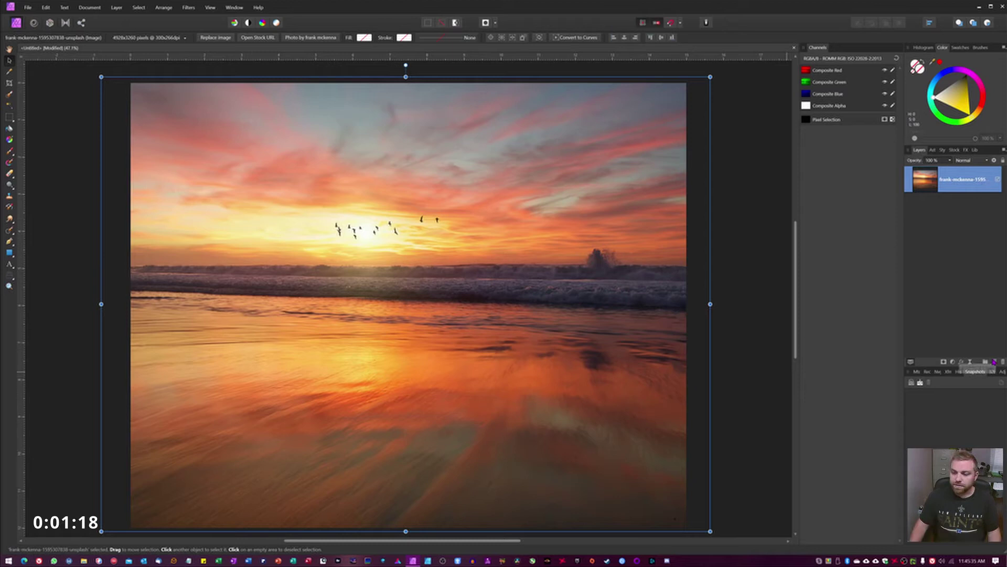
pyautogui.click(994, 362)
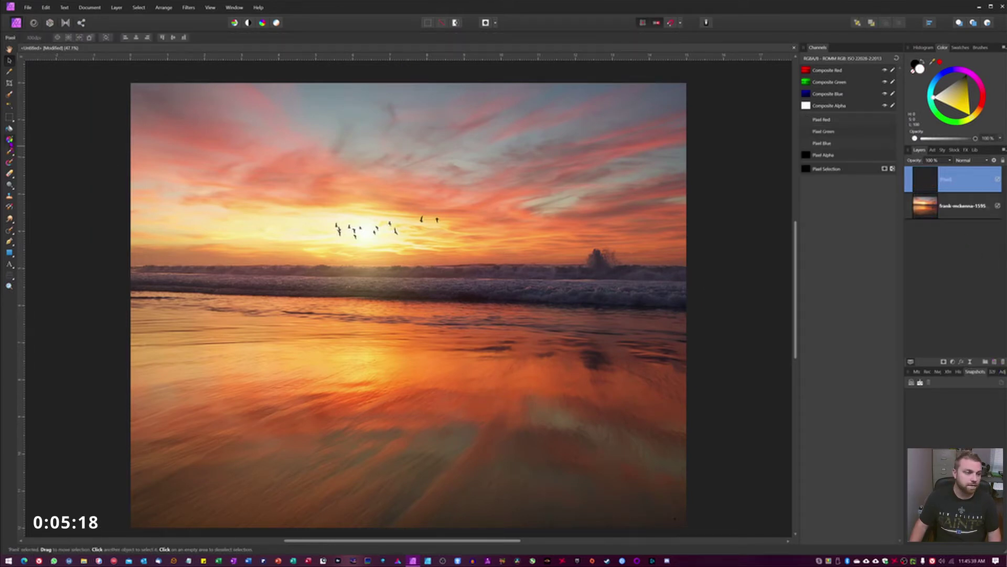
# - Set the Gradient tool to Fill context with Elliptical type
pyautogui.press('g')
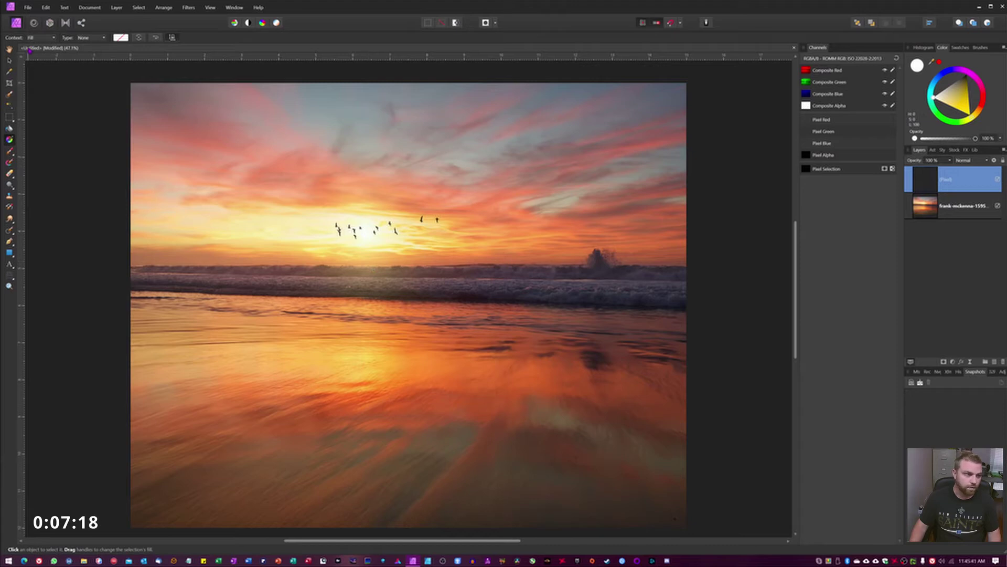
pyautogui.click(46, 37)
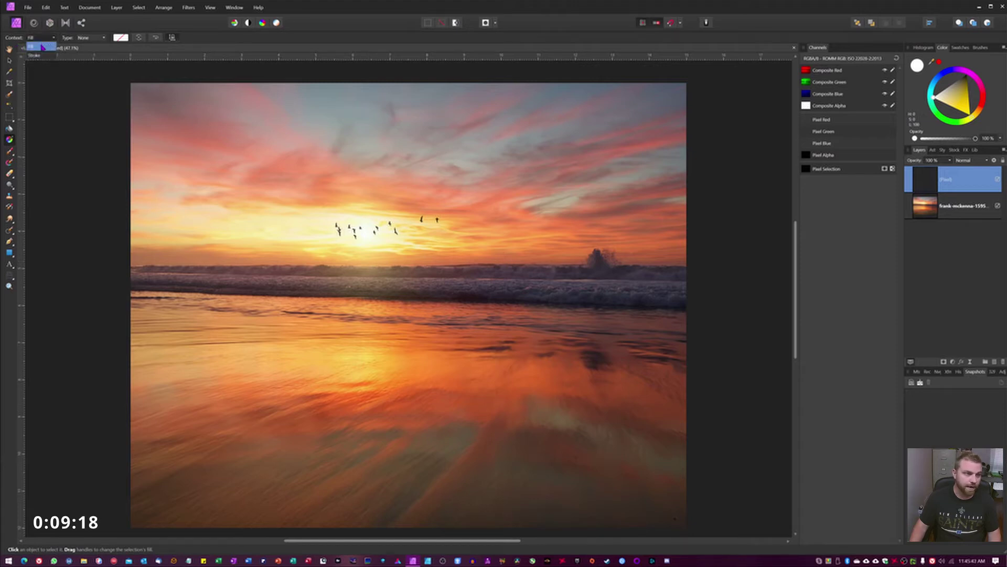
pyautogui.click(43, 46)
pyautogui.click(90, 38)
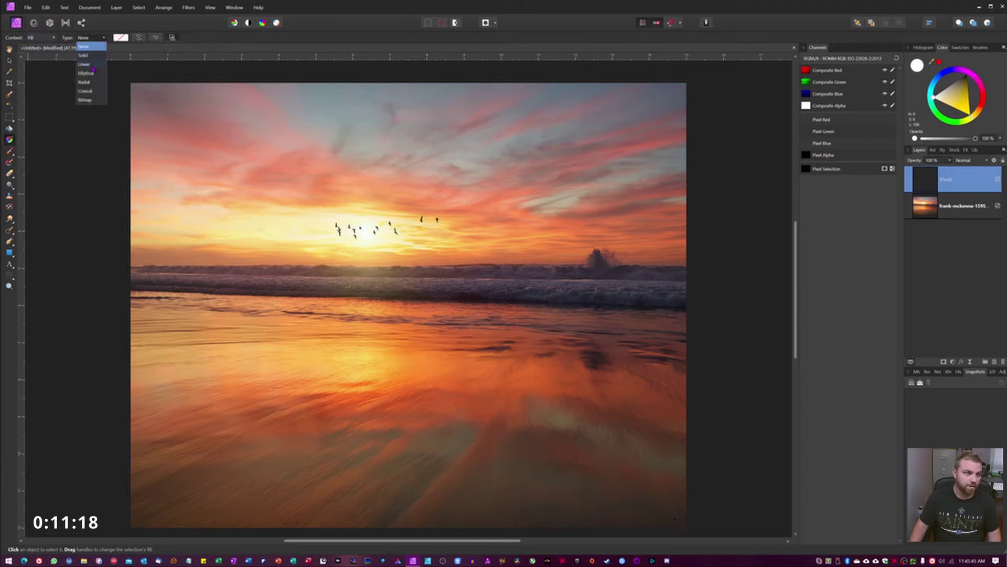
pyautogui.click(93, 76)
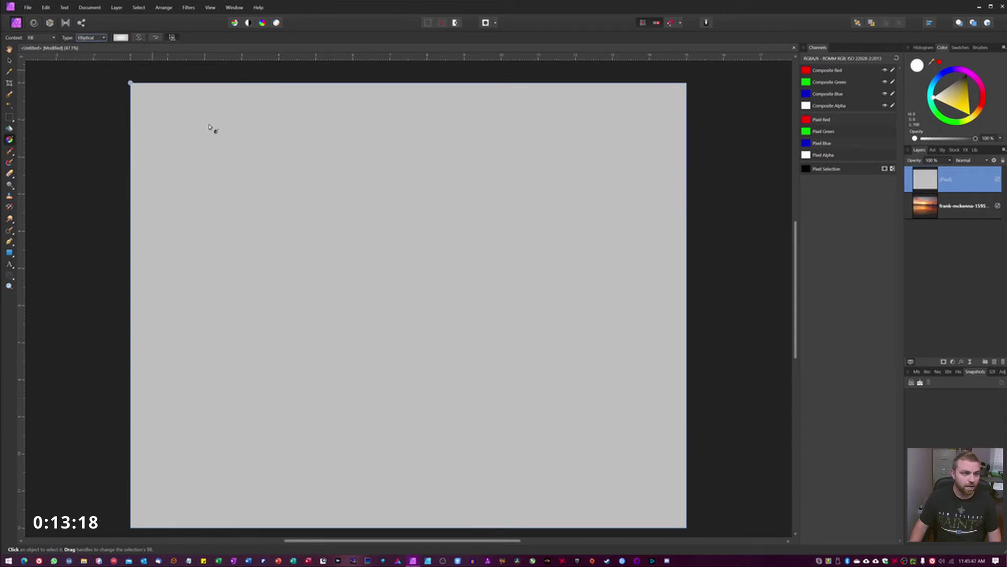
# - Draw the elliptical gradient, move its centre down-right, and make the inner stop orange
pyautogui.moveTo(304, 202); pyautogui.dragTo(477, 347)
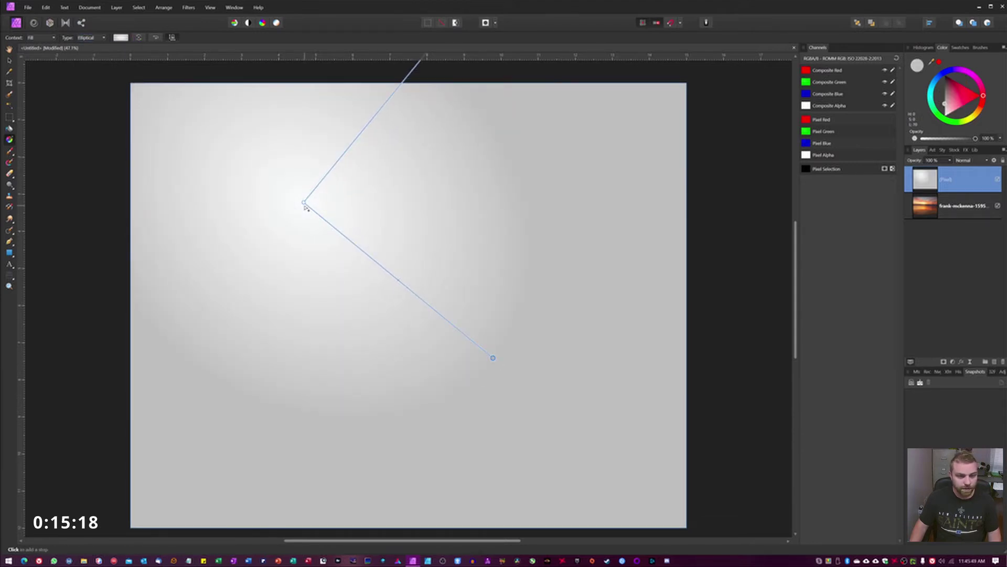
pyautogui.moveTo(305, 205); pyautogui.dragTo(369, 288)
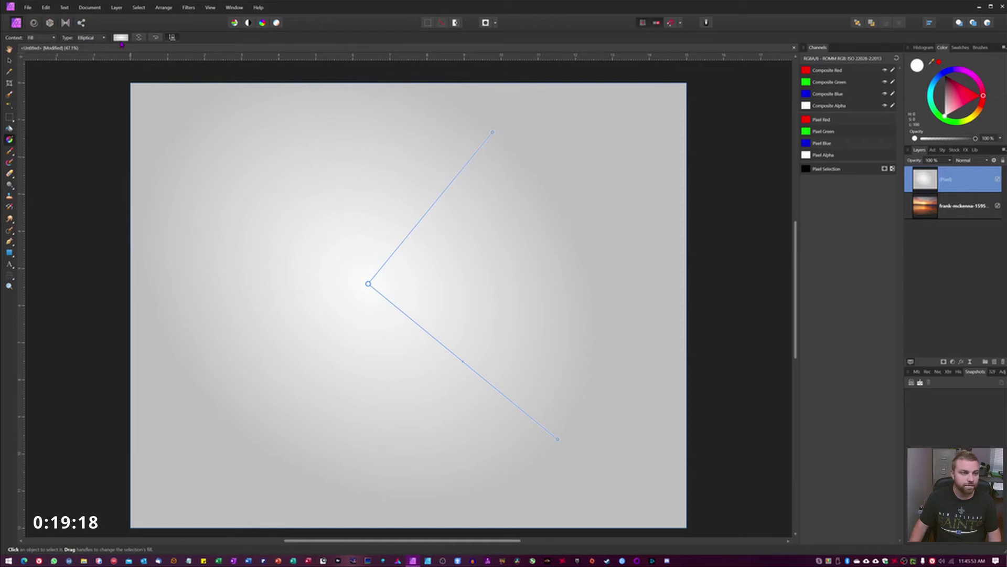
pyautogui.click(121, 37)
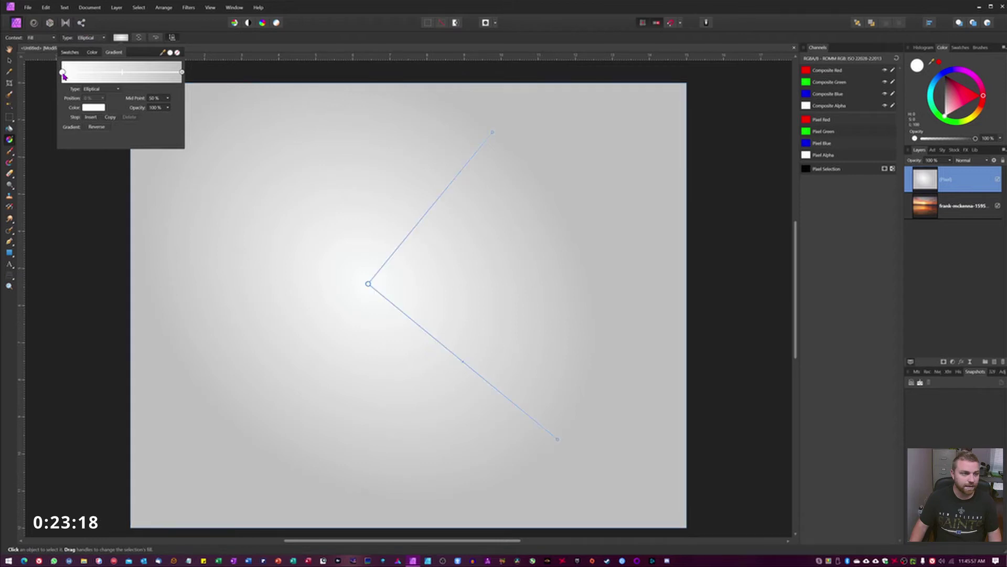
pyautogui.click(89, 108)
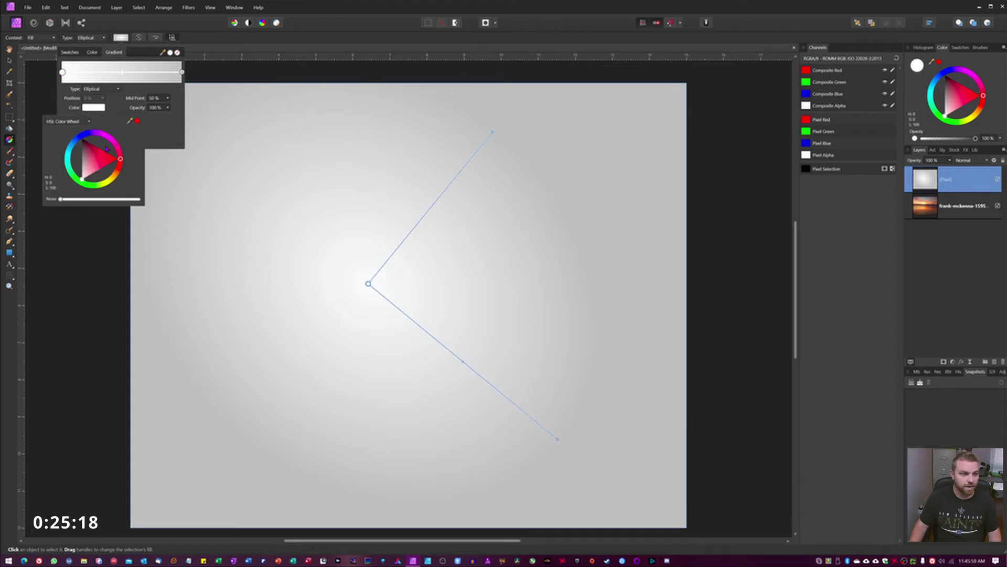
pyautogui.moveTo(80, 134); pyautogui.dragTo(111, 181)
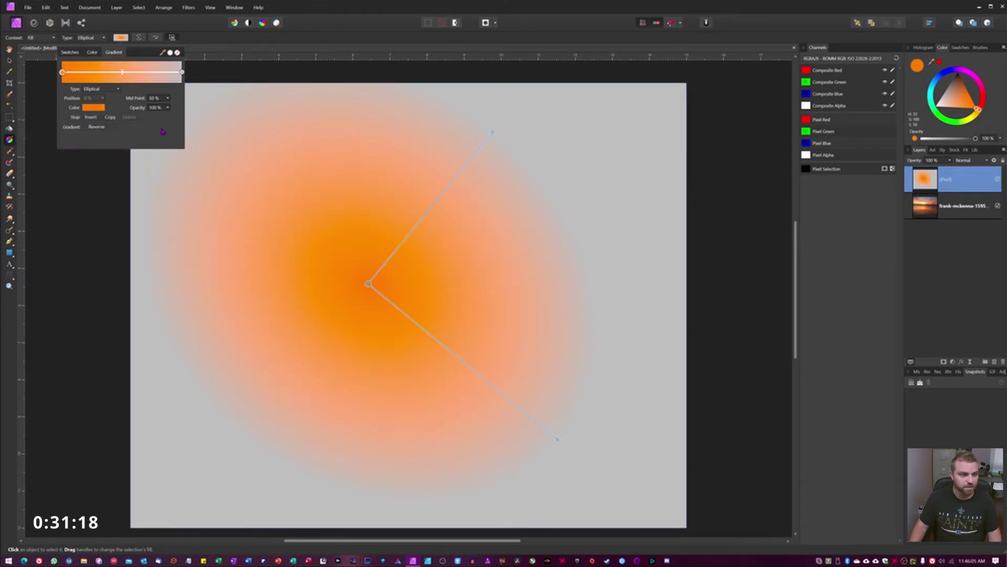
# - Set the gradient's outer end stop to a deep blue-purple
pyautogui.click(182, 73)
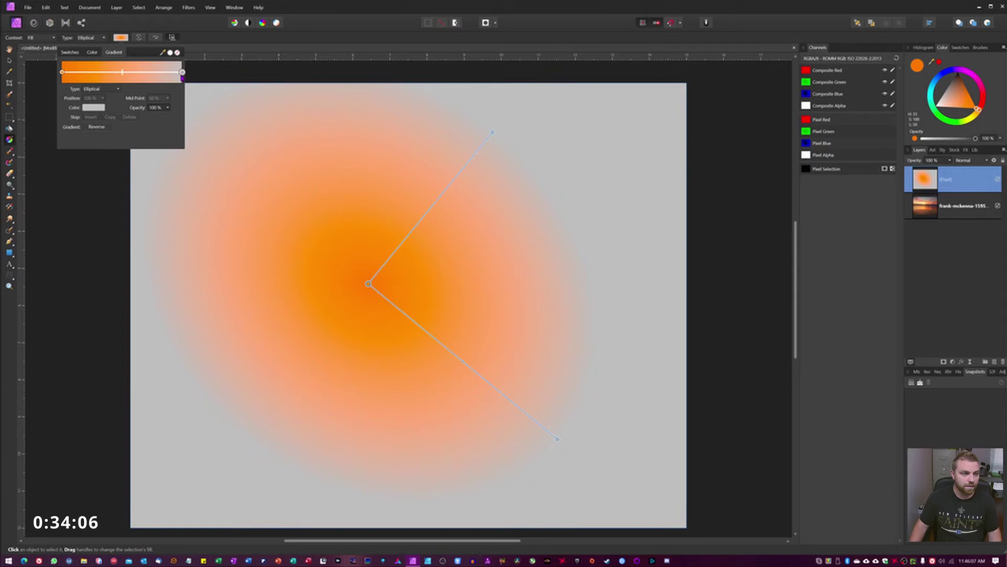
pyautogui.click(96, 108)
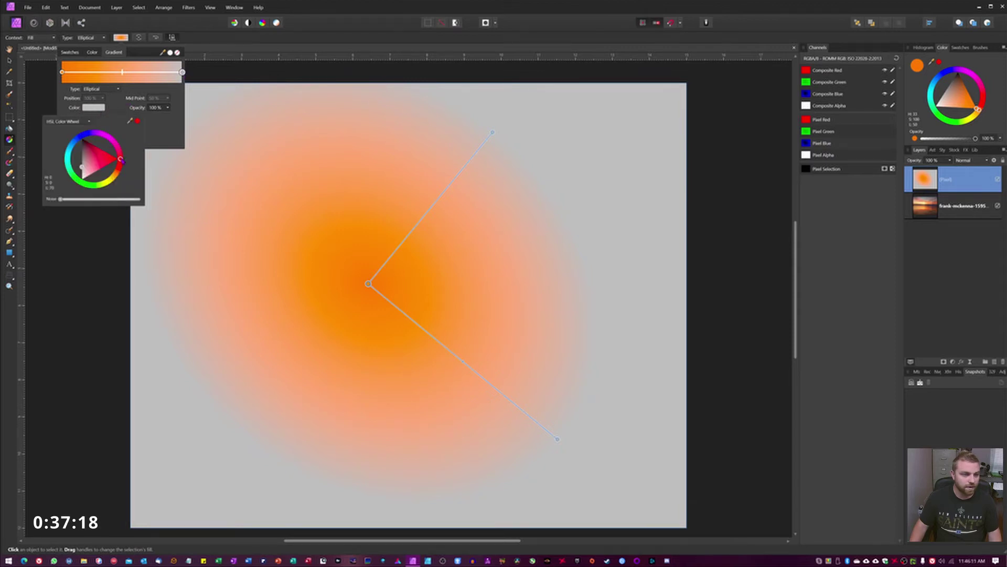
pyautogui.click(115, 159)
pyautogui.moveTo(121, 159)
pyautogui.mouseDown()
pyautogui.moveTo(107, 135)
pyautogui.moveTo(88, 132)
pyautogui.moveTo(85, 162)
pyautogui.mouseUp()
pyautogui.click(90, 146)
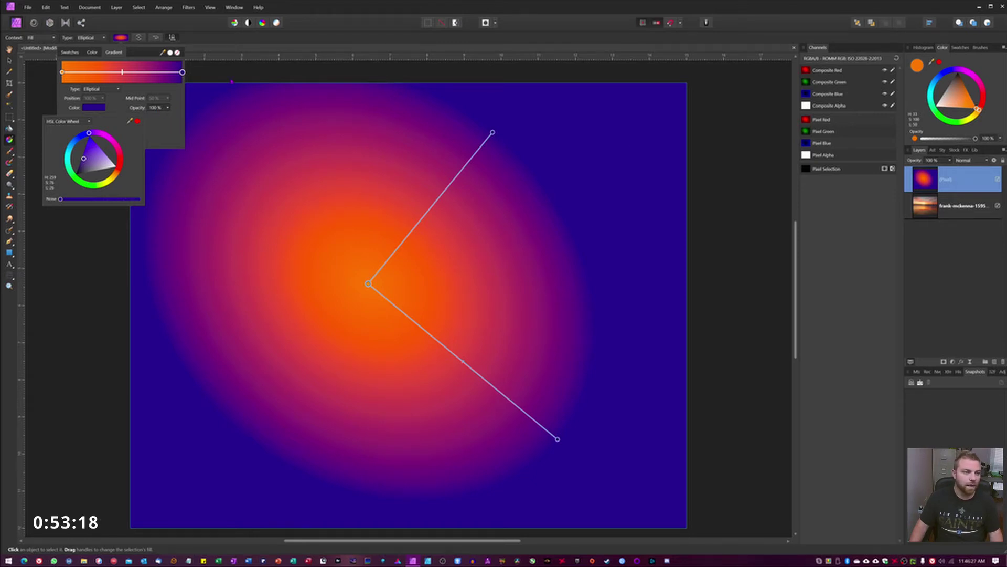
# - Finish the gradient edit and set the gradient layer's blend mode to Soft Light
pyautogui.hotkey('ctrl', 'd')
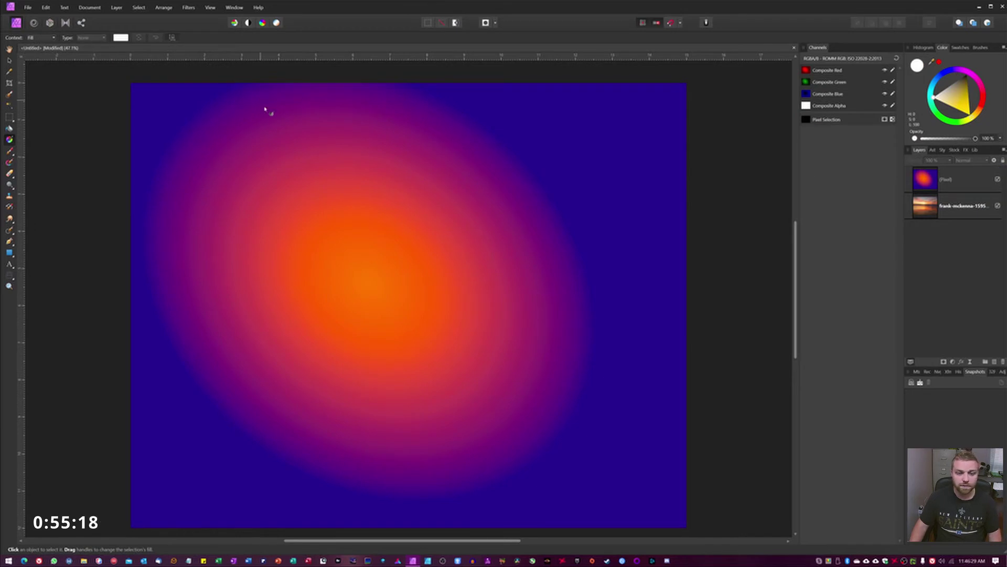
pyautogui.click(952, 183)
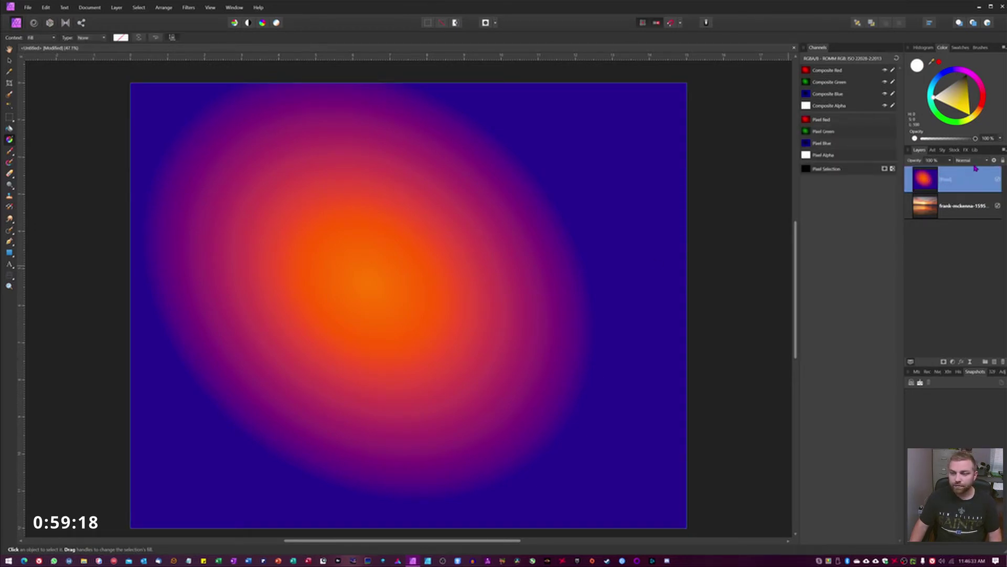
pyautogui.click(972, 161)
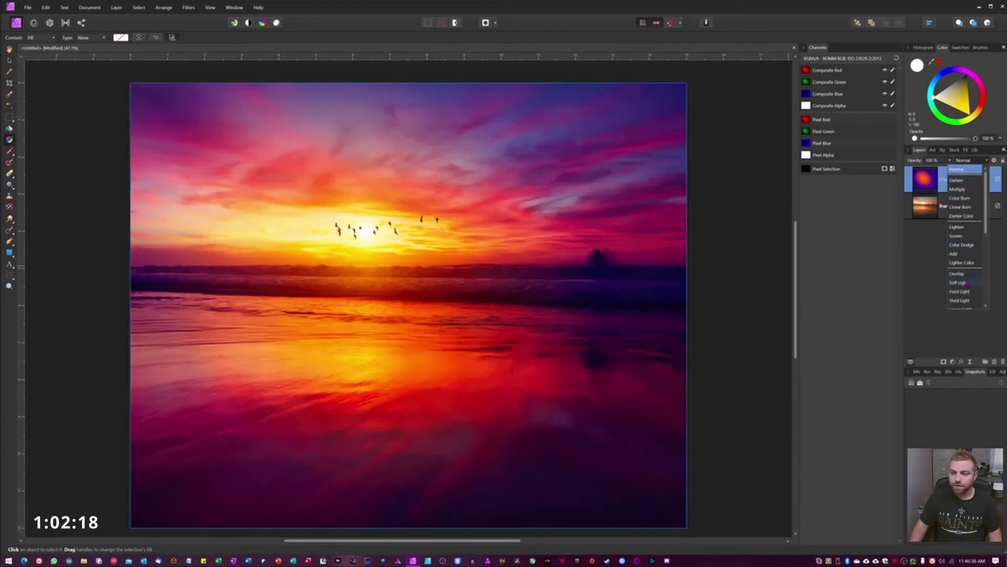
pyautogui.click(967, 283)
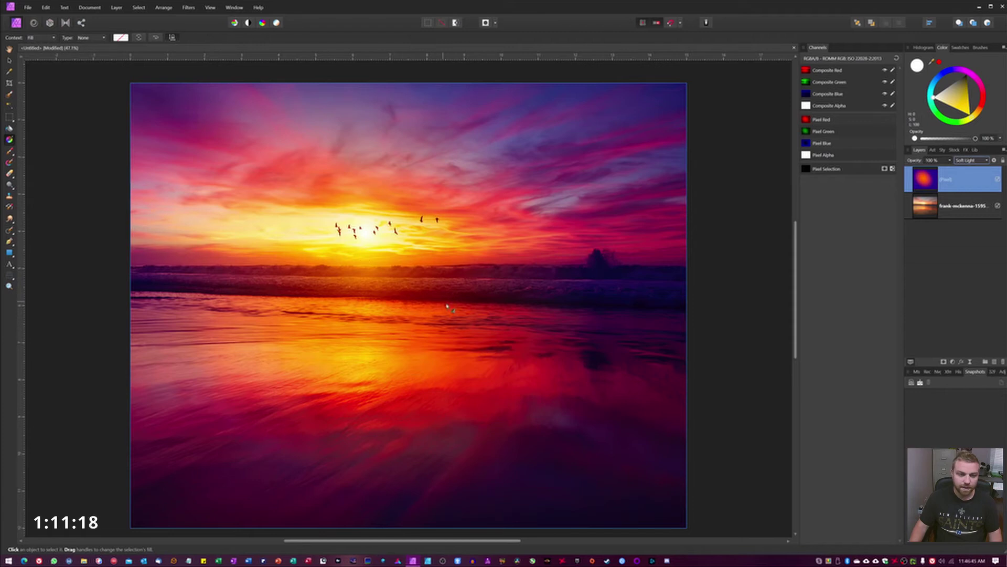
# - Discard the accidental linear gradient and switch the gradient type to Elliptical
pyautogui.moveTo(322, 221); pyautogui.dragTo(334, 231)
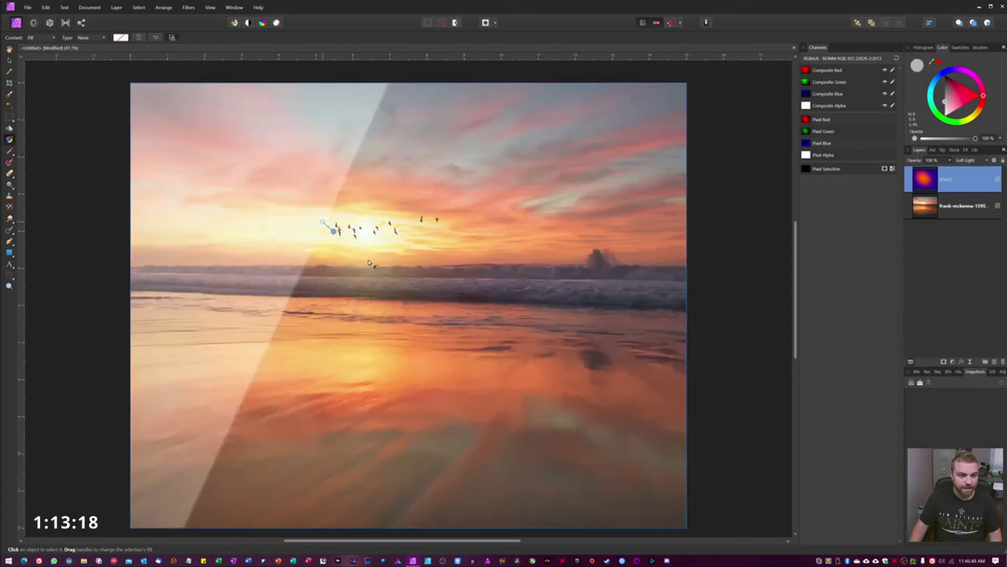
pyautogui.moveTo(368, 263); pyautogui.dragTo(439, 309)
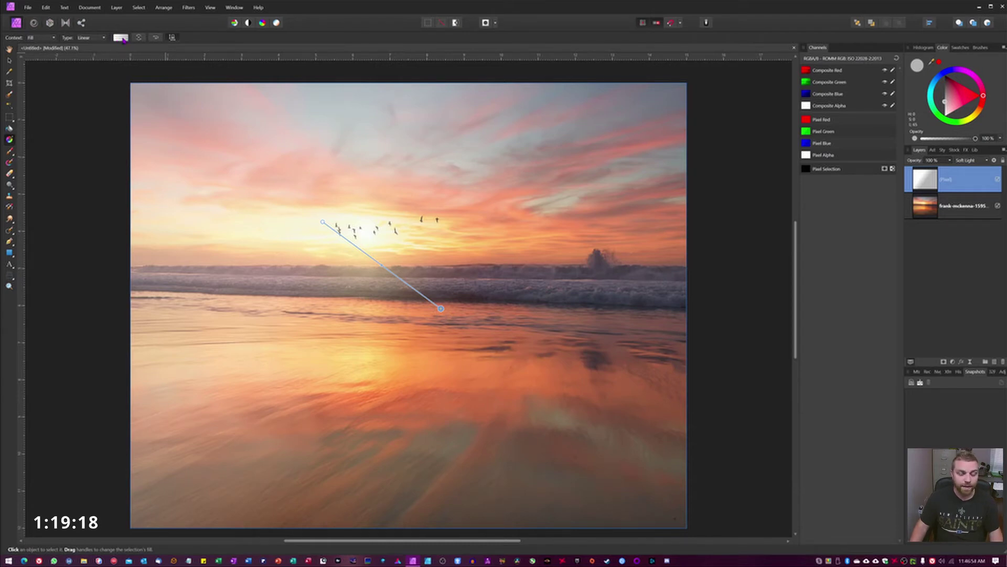
pyautogui.click(441, 283)
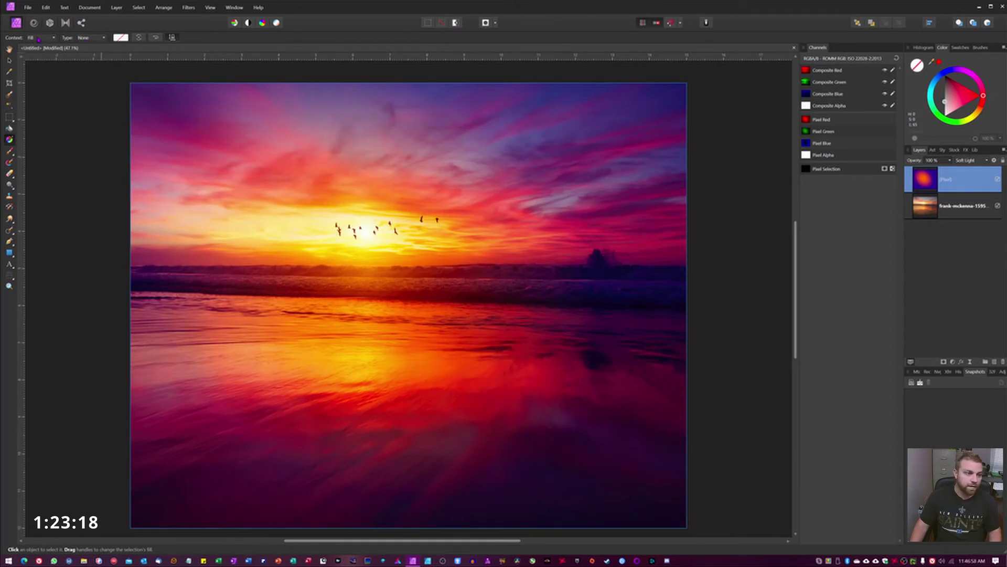
pyautogui.click(91, 37)
pyautogui.click(97, 74)
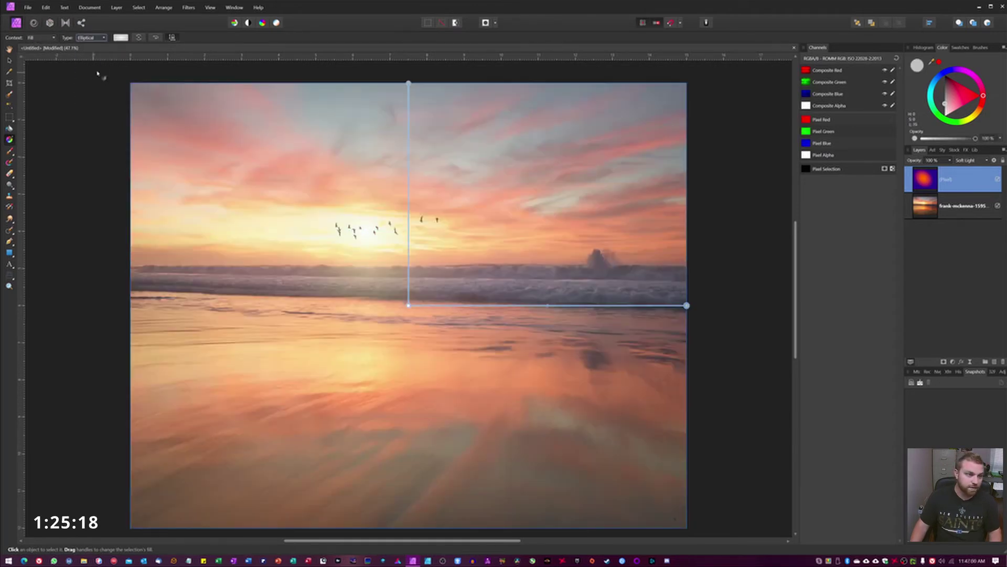
# - Apply the recent purple-orange gradient swatch to the fill
pyautogui.click(121, 38)
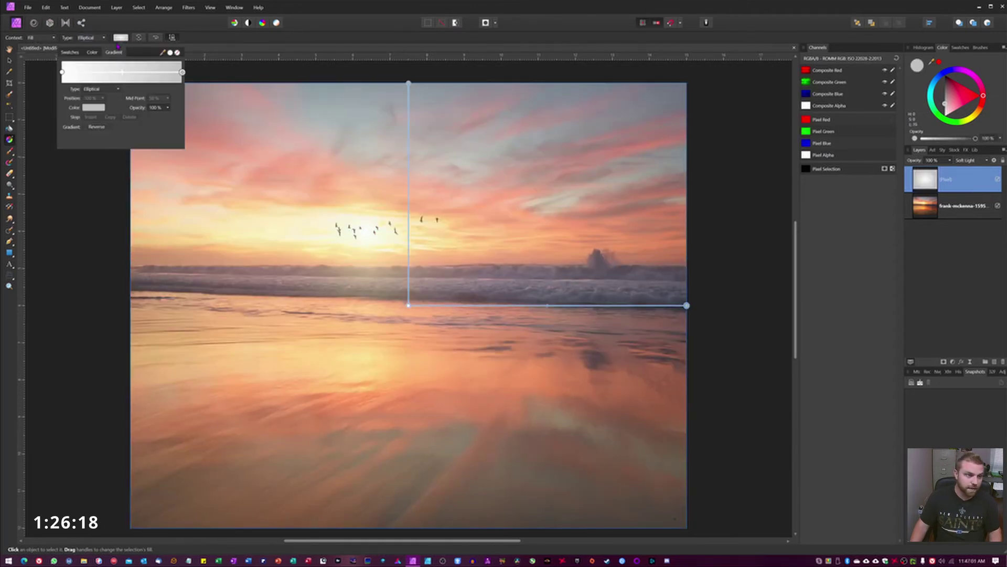
pyautogui.click(70, 53)
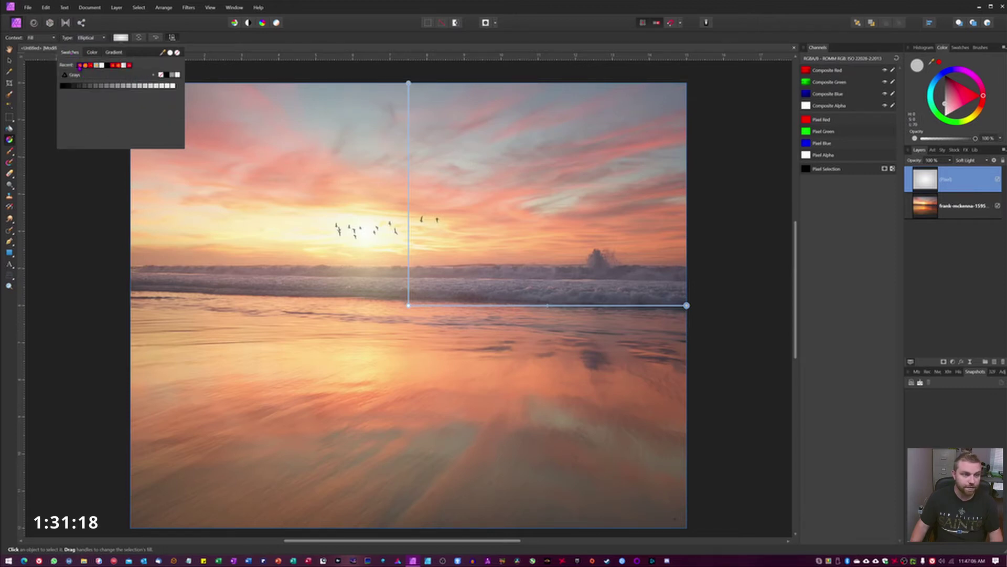
pyautogui.click(81, 66)
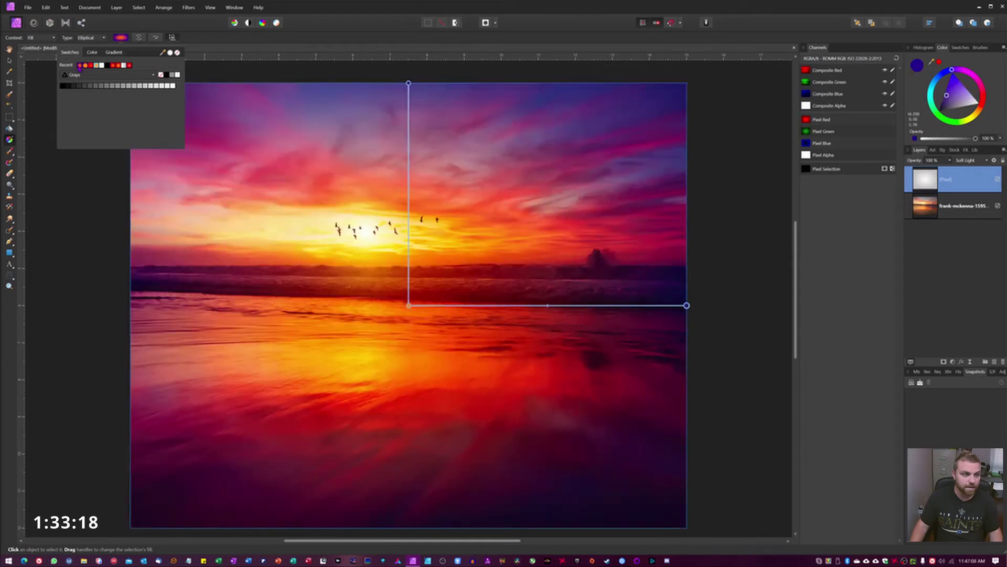
pyautogui.click(408, 306)
# - Centre the gradient's orange glow on the setting sun and zoom out
pyautogui.moveTo(662, 312); pyautogui.dragTo(632, 255)
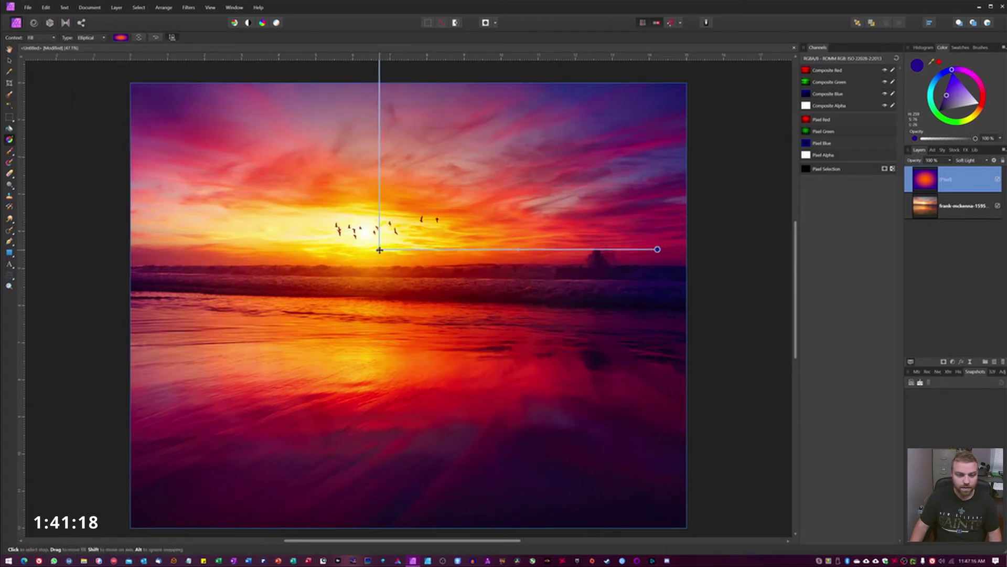
pyautogui.moveTo(400, 250); pyautogui.dragTo(374, 241)
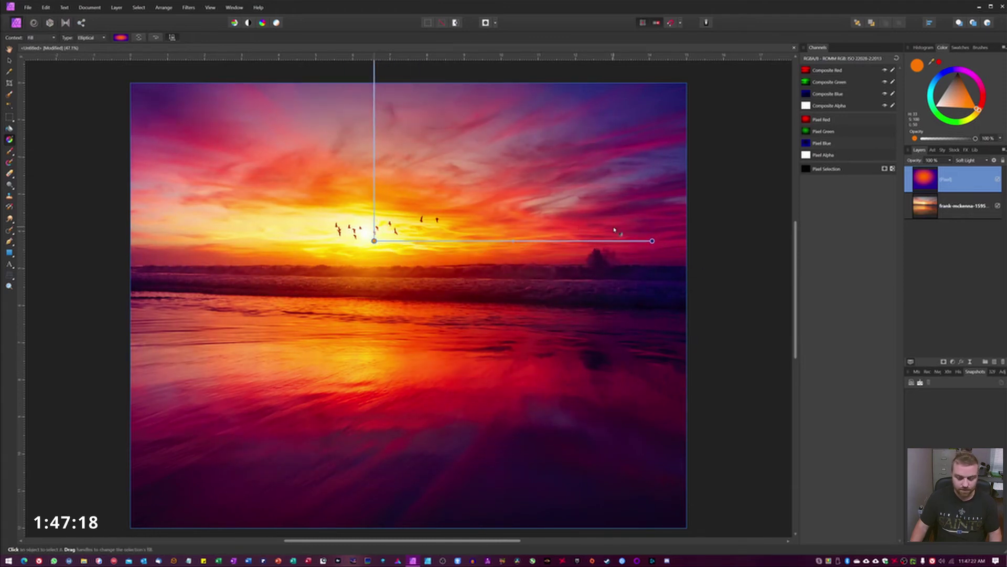
pyautogui.hotkey('ctrl', '-')
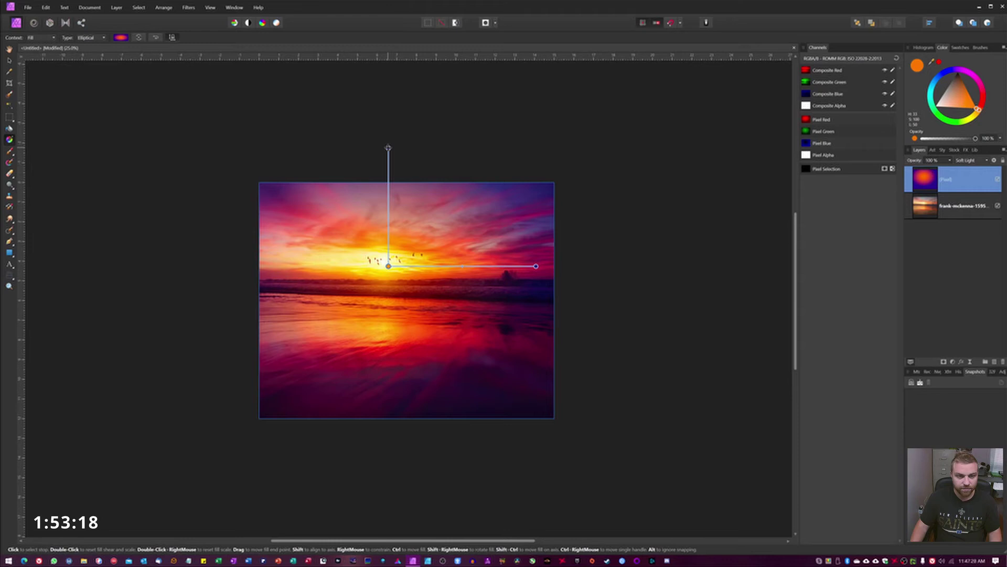
# - Rotate and stretch the ellipse to the bottom-right corner, then pull the middle stop toward centre
pyautogui.moveTo(388, 148); pyautogui.dragTo(468, 186)
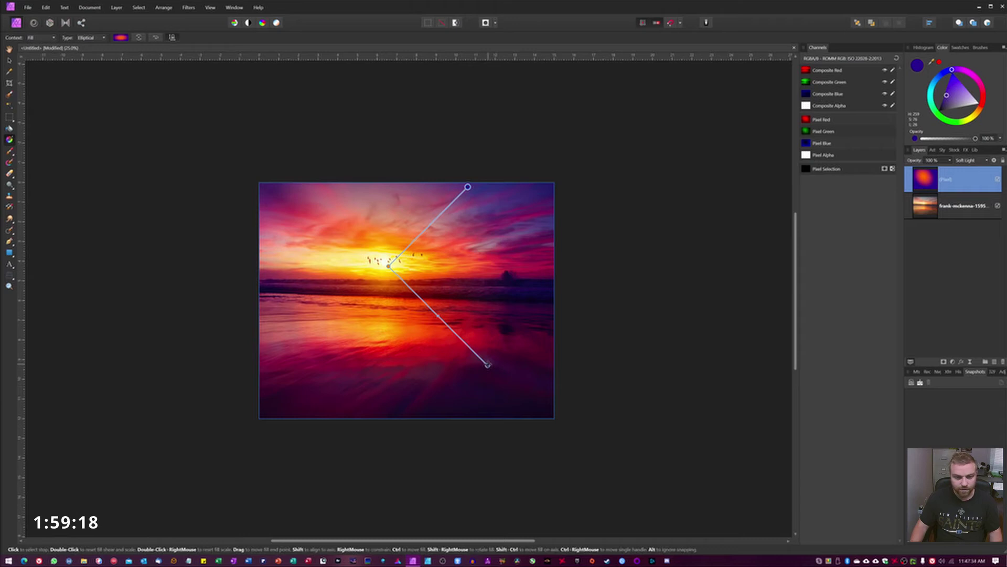
pyautogui.moveTo(488, 364); pyautogui.dragTo(496, 374)
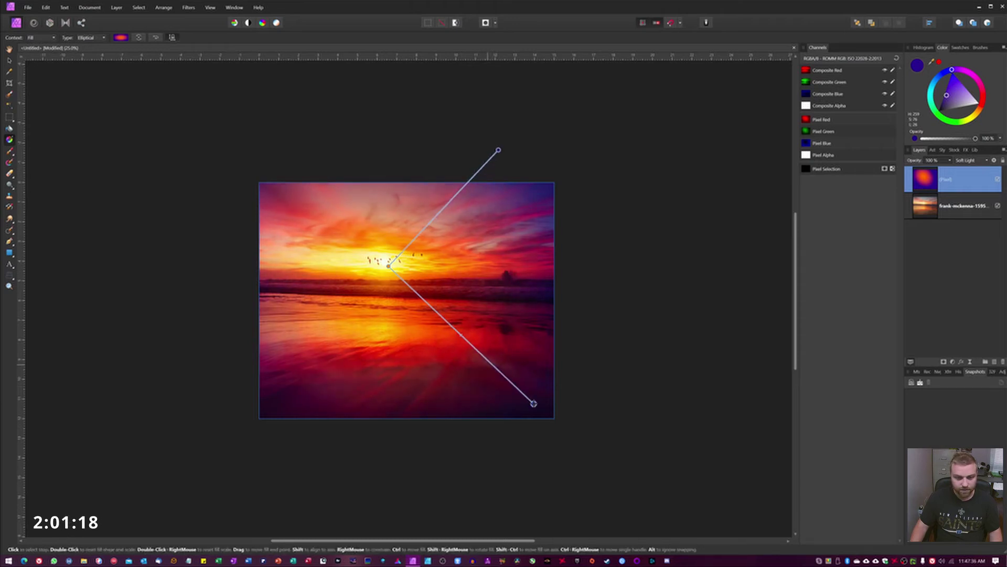
pyautogui.moveTo(534, 403); pyautogui.dragTo(556, 421)
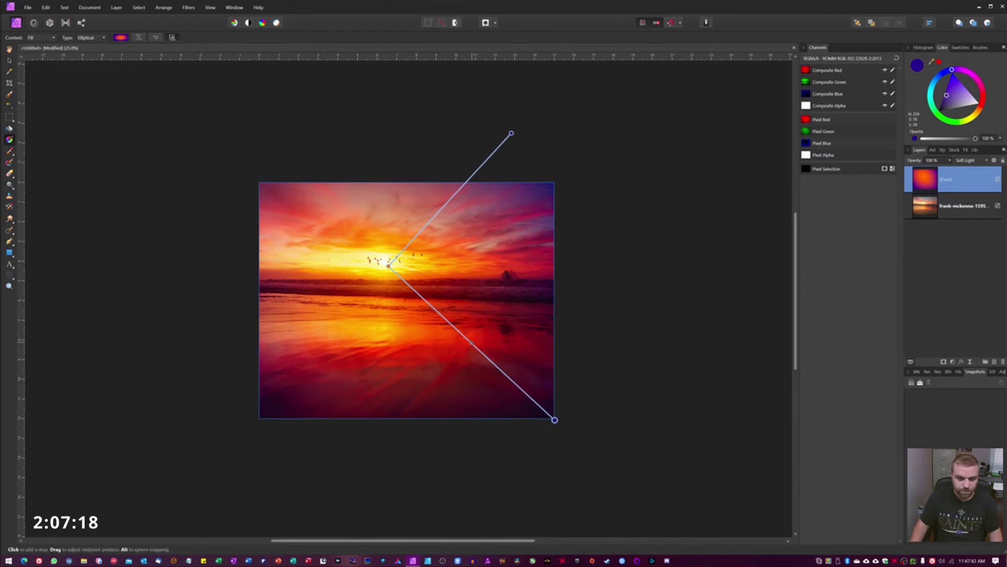
pyautogui.moveTo(477, 355); pyautogui.dragTo(545, 426)
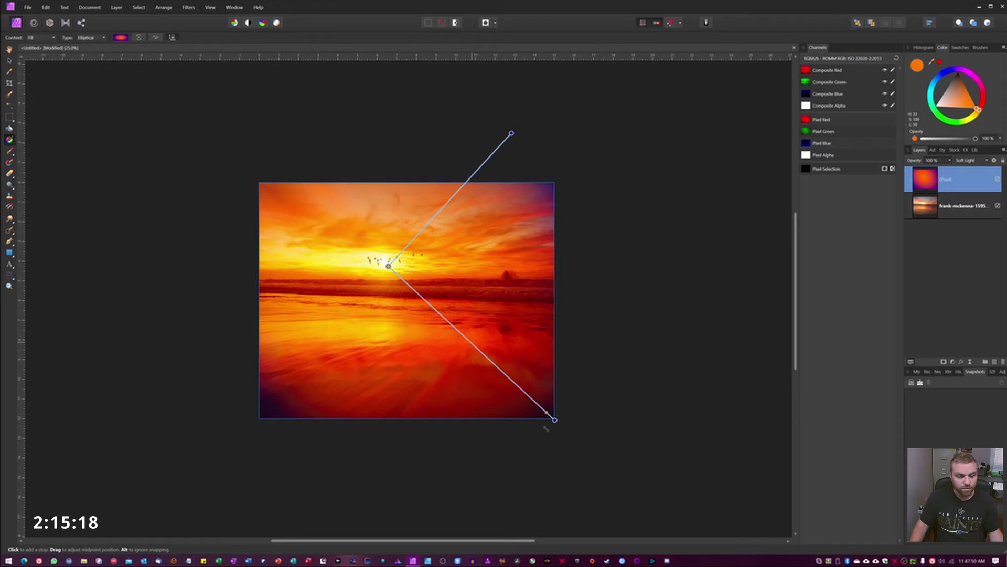
pyautogui.moveTo(546, 427); pyautogui.dragTo(388, 265)
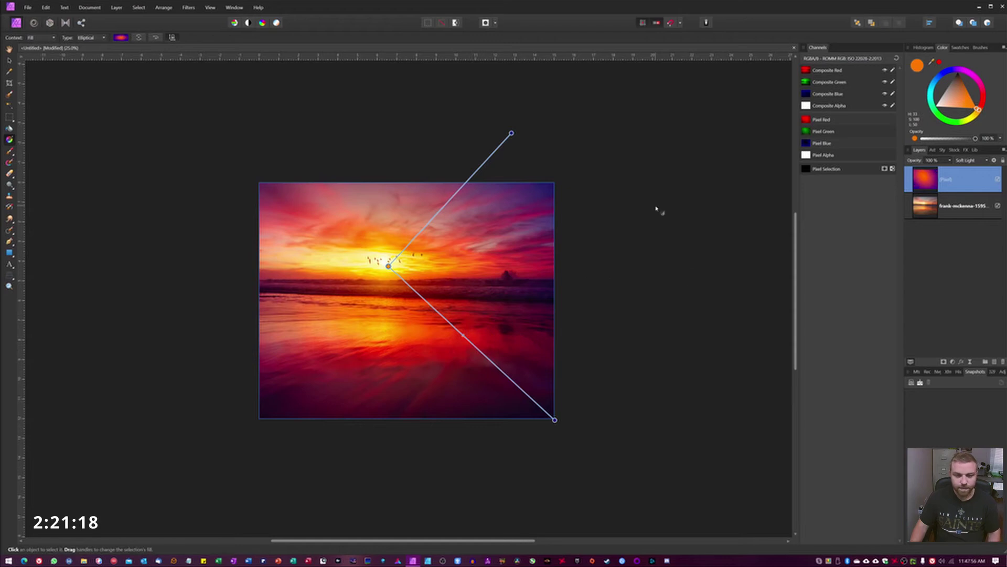
# - Lower the gradient layer's opacity to 42%, hide it, and select the beach photo layer
pyautogui.press('v')
pyautogui.click(652, 227)
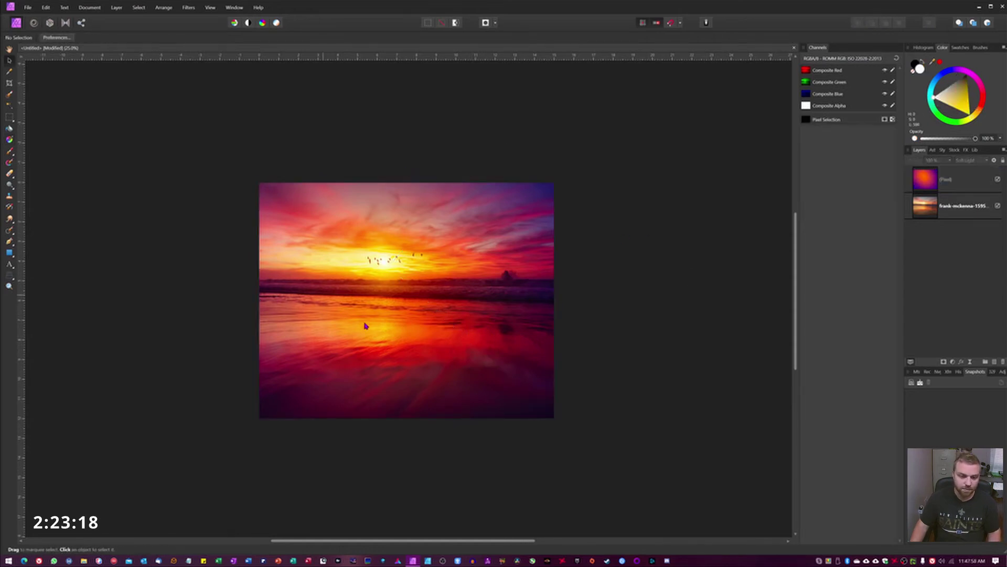
pyautogui.click(924, 179)
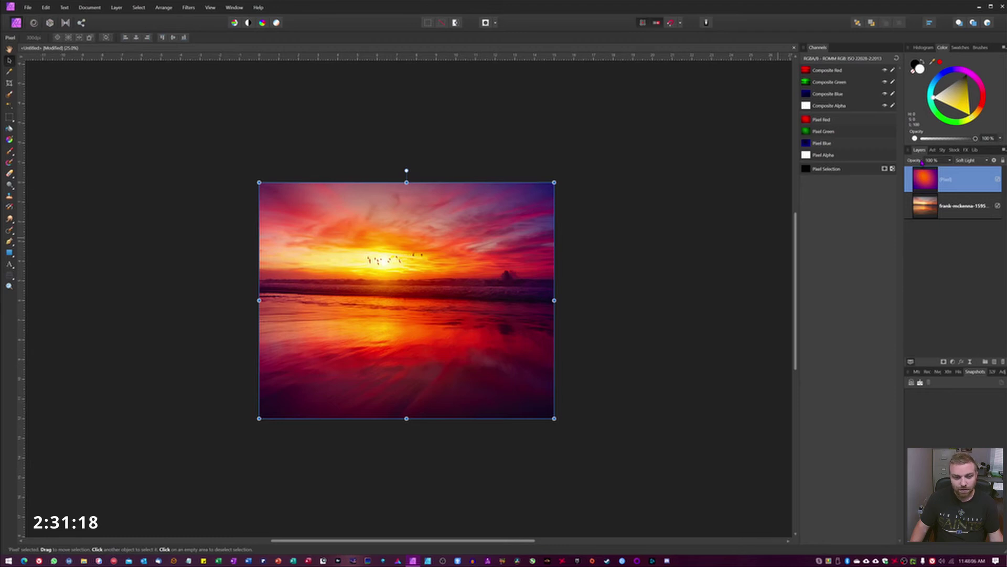
pyautogui.moveTo(922, 162); pyautogui.dragTo(898, 162)
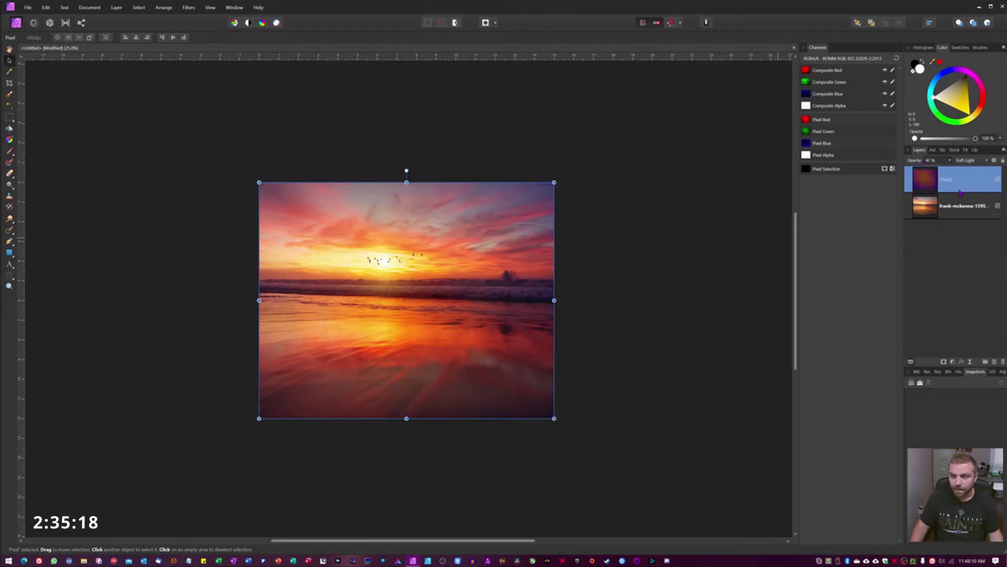
pyautogui.click(998, 180)
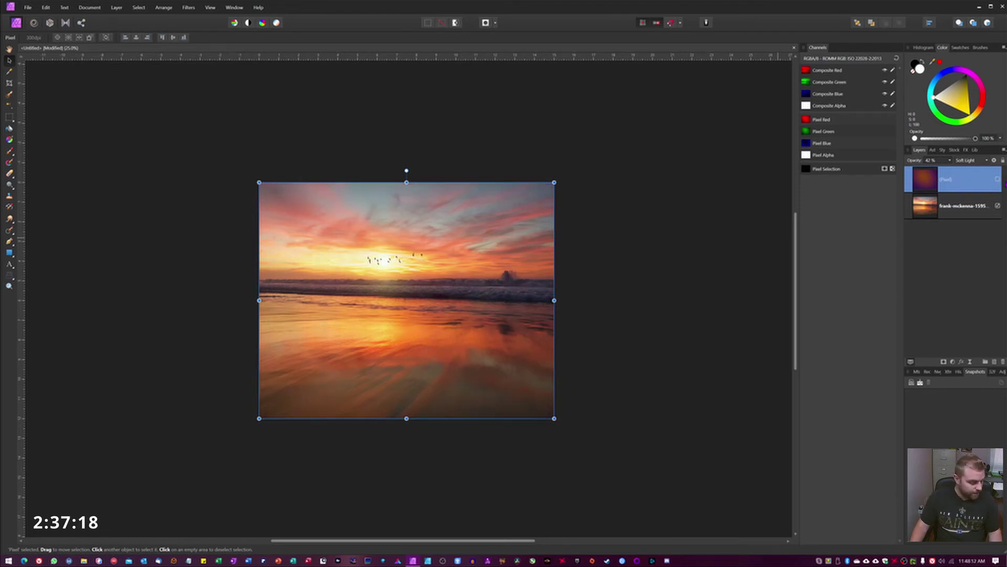
pyautogui.click(965, 209)
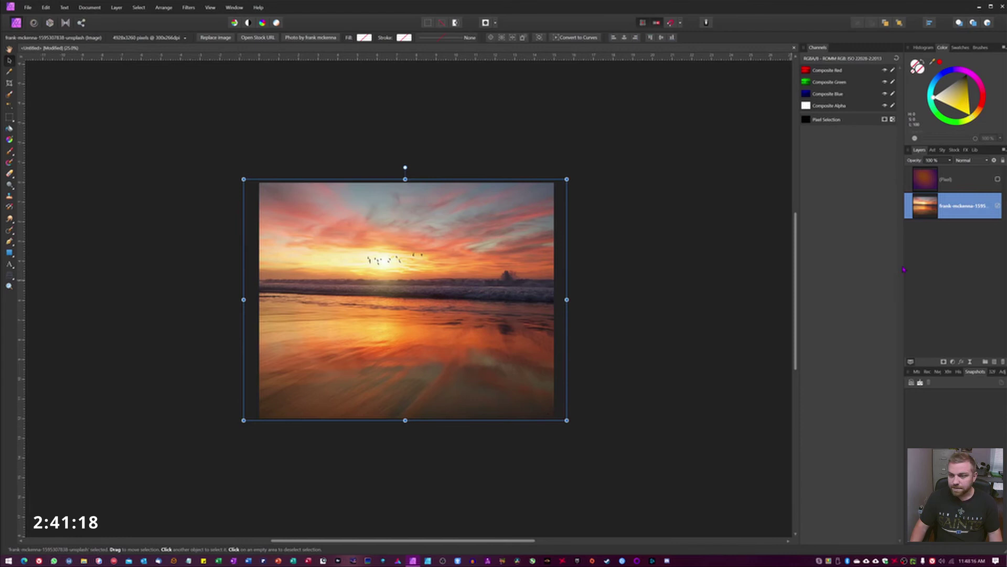
# - Add a Curves layer with the master curve bent up to brighten, plus a black mask
pyautogui.click(952, 362)
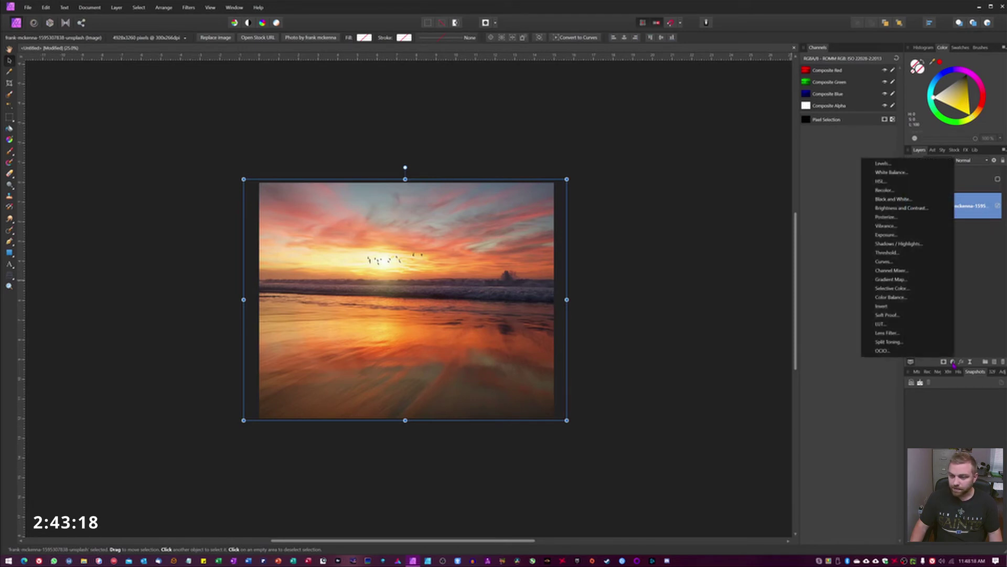
pyautogui.click(885, 261)
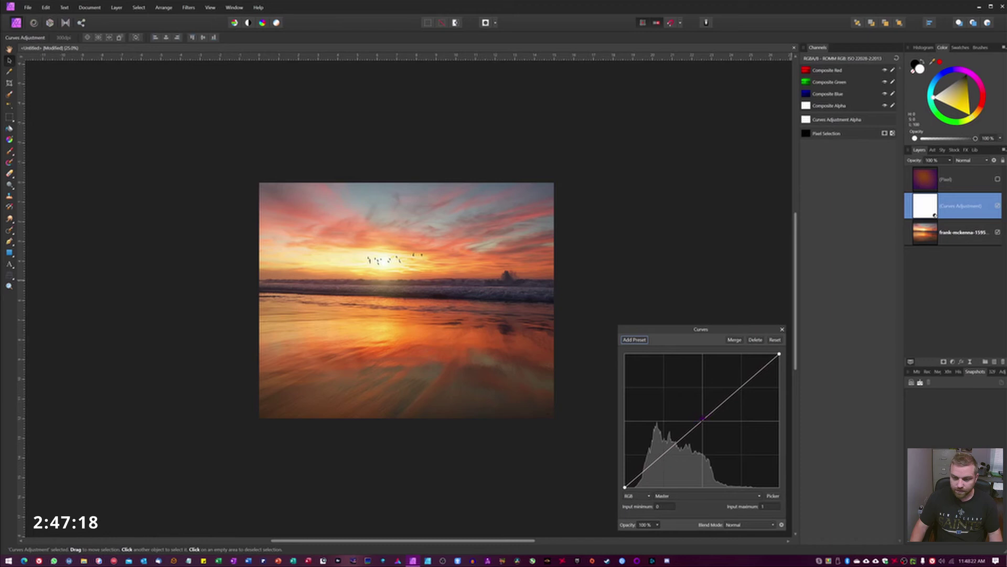
pyautogui.moveTo(703, 419); pyautogui.dragTo(679, 390)
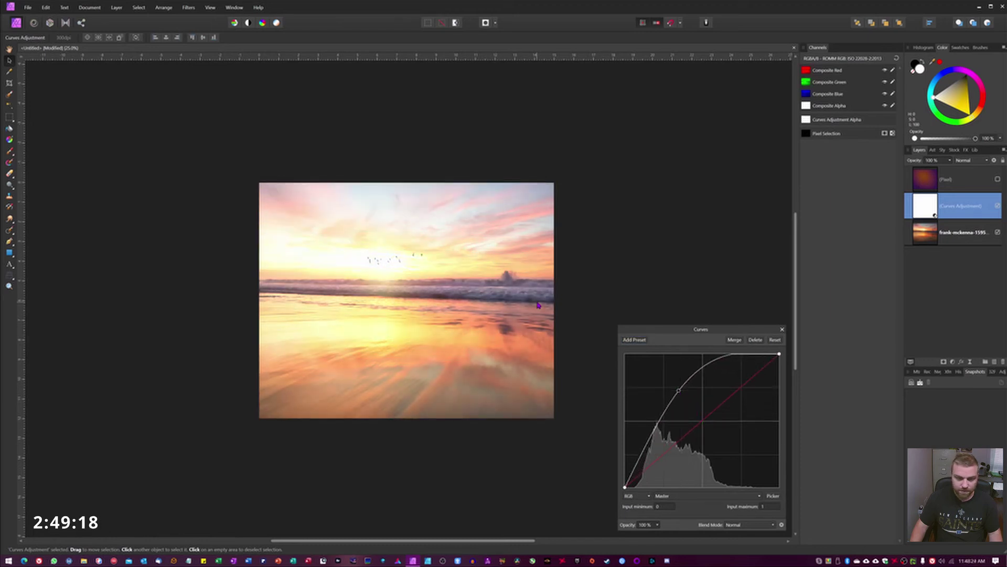
pyautogui.click(782, 329)
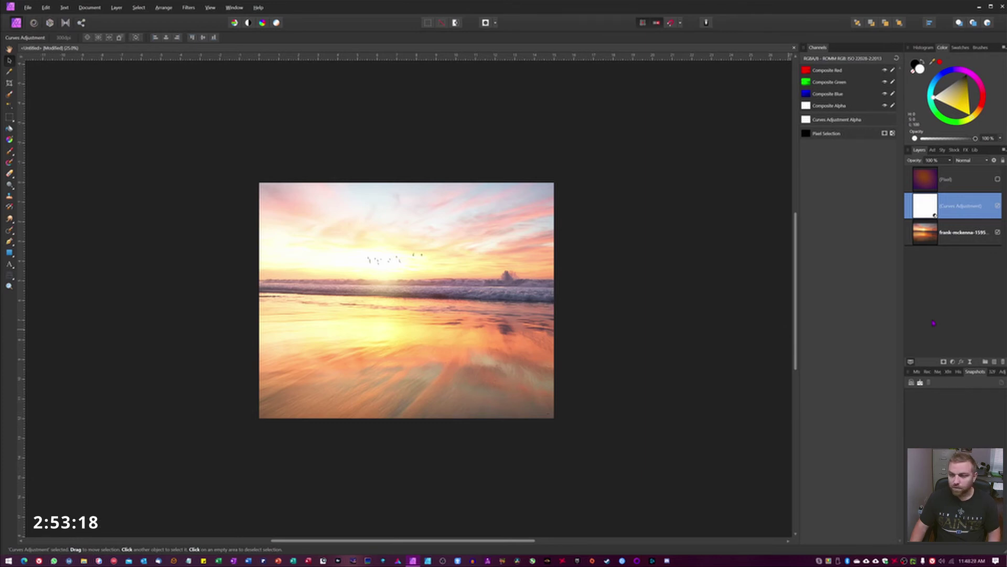
pyautogui.keyDown('alt'); pyautogui.click(944, 361); pyautogui.keyUp('alt')
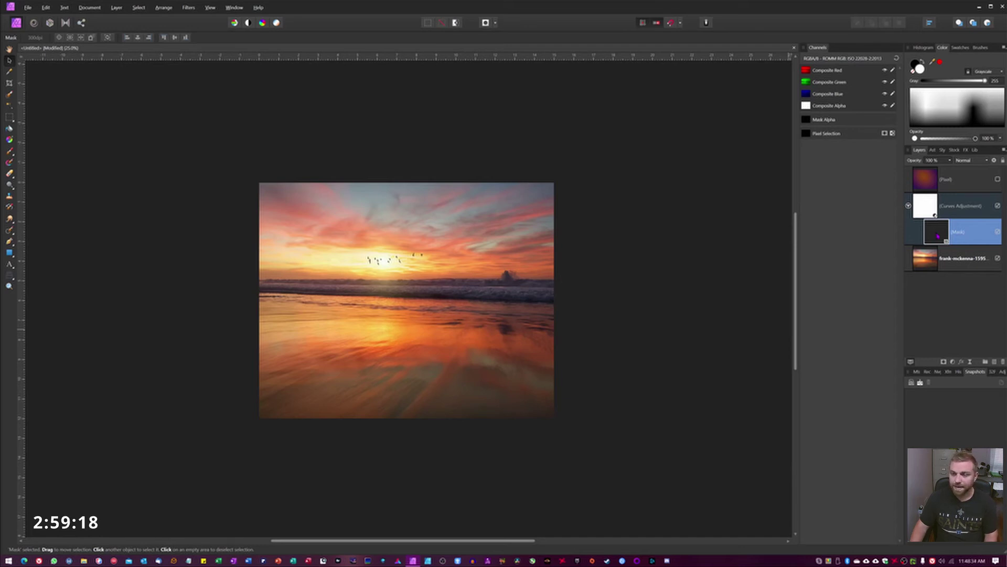
# - Paint white into the Curves mask along the wave line, then with a doubled brush over the shore
pyautogui.press('b')
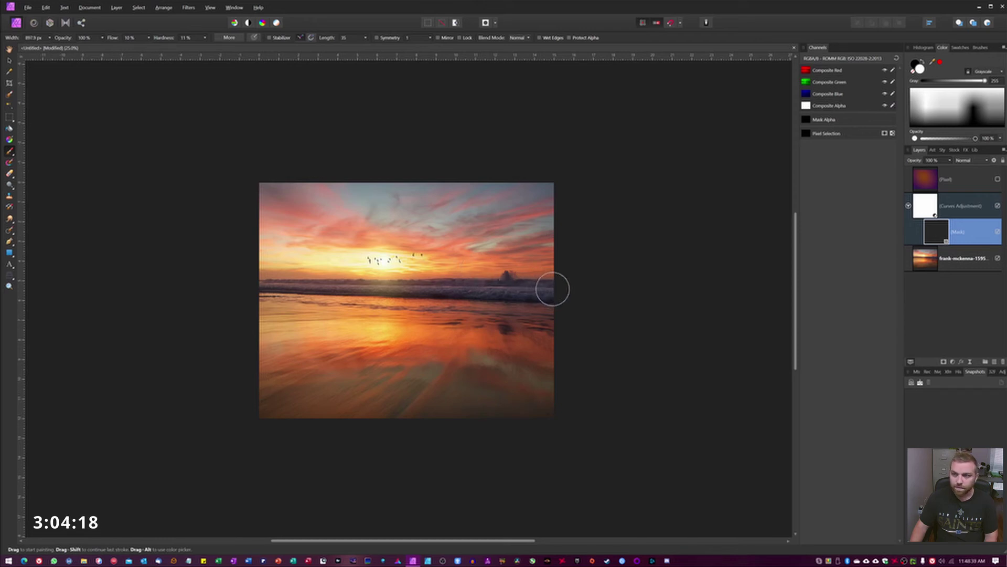
pyautogui.moveTo(552, 289)
pyautogui.mouseDown()
pyautogui.moveTo(251, 293)
pyautogui.moveTo(348, 284)
pyautogui.moveTo(328, 289)
pyautogui.moveTo(565, 291)
pyautogui.moveTo(470, 281)
pyautogui.moveTo(589, 288)
pyautogui.moveTo(616, 303)
pyautogui.moveTo(415, 285)
pyautogui.mouseUp()
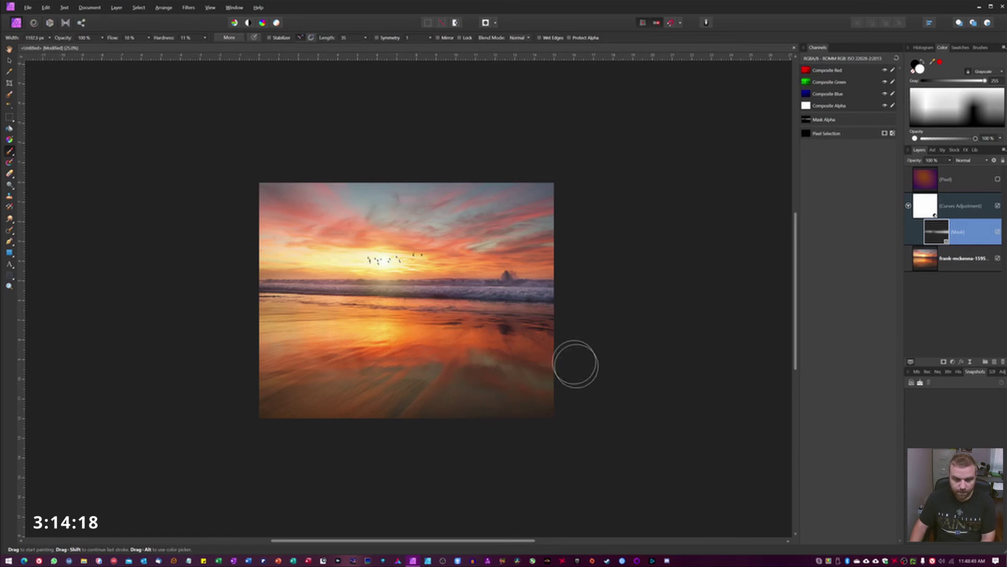
pyautogui.press(']')
pyautogui.press(']')
pyautogui.press(']')
pyautogui.moveTo(568, 316)
pyautogui.mouseDown()
pyautogui.moveTo(54, 326)
pyautogui.moveTo(373, 329)
pyautogui.moveTo(130, 451)
pyautogui.mouseUp()
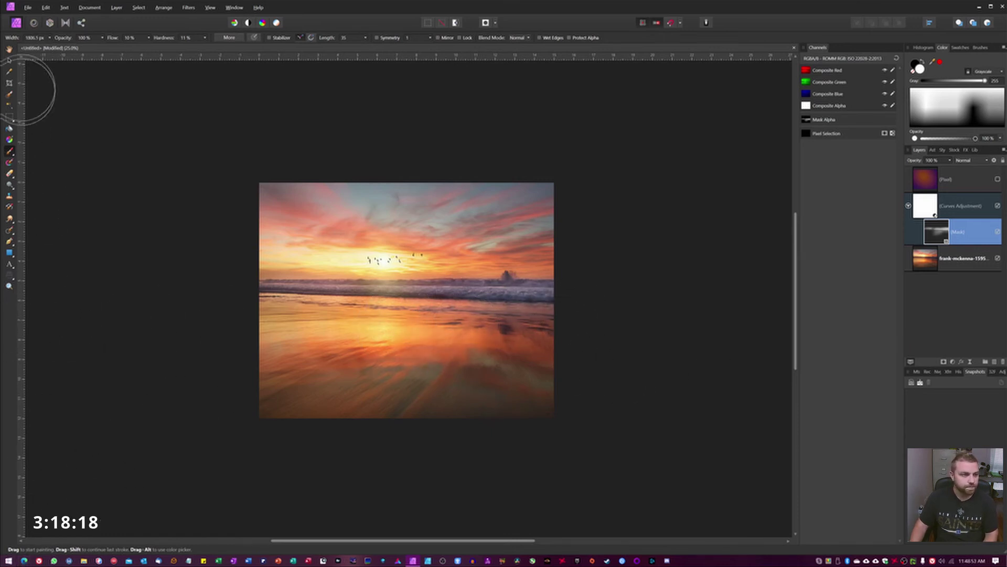
pyautogui.press('v')
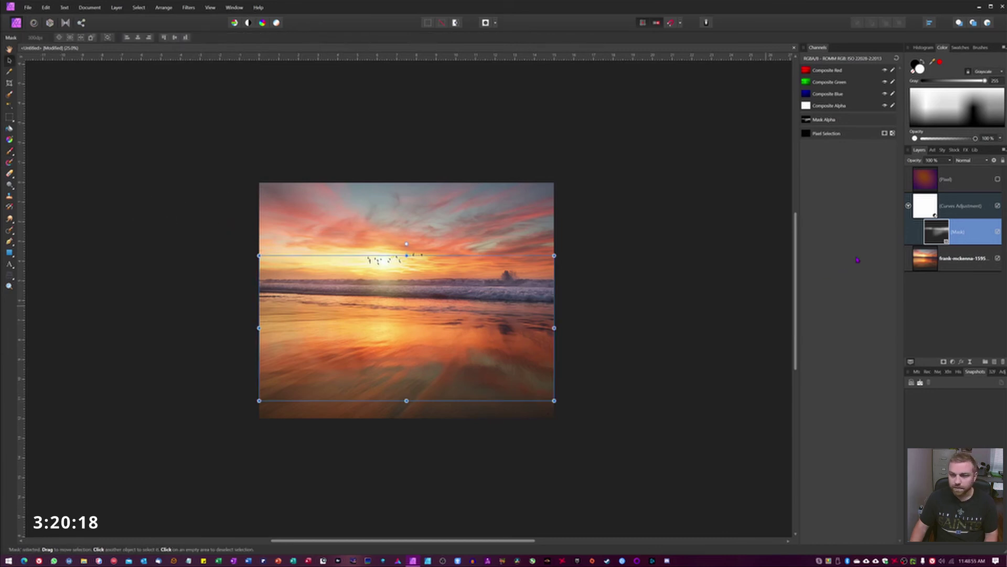
# - Collapse the Curves mask into its layer and select both the gradient and Curves layers
pyautogui.click(908, 205)
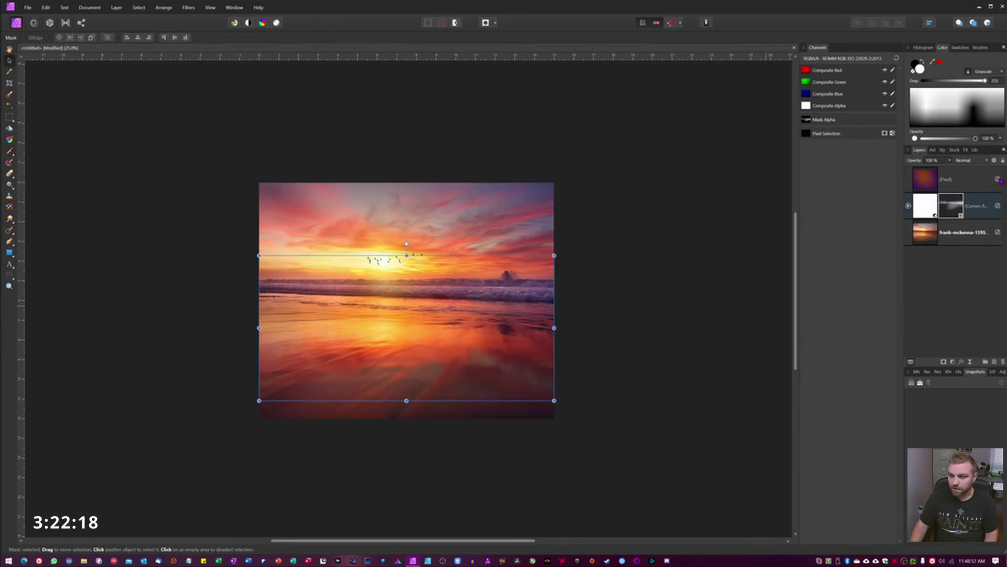
pyautogui.click(643, 317)
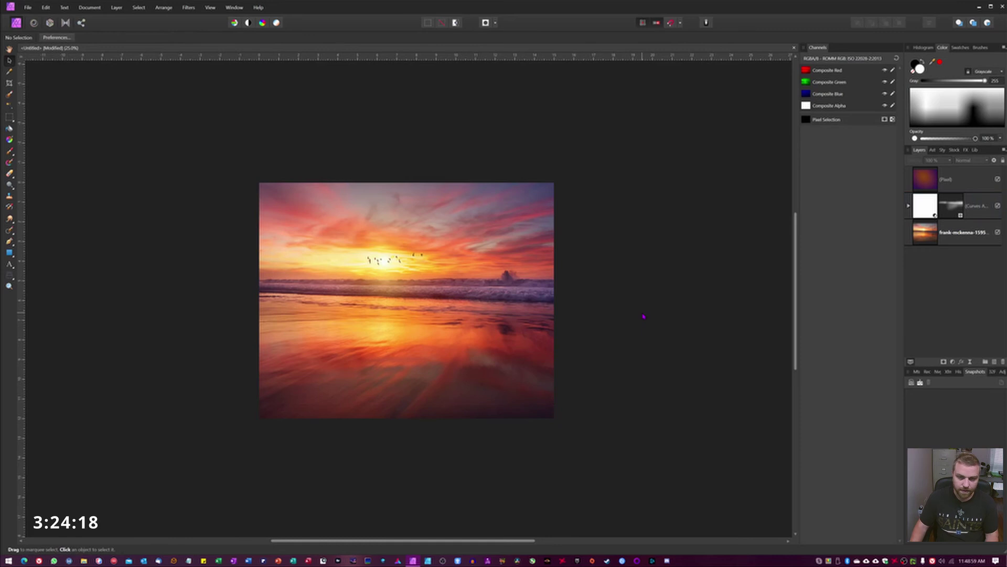
pyautogui.click(977, 182)
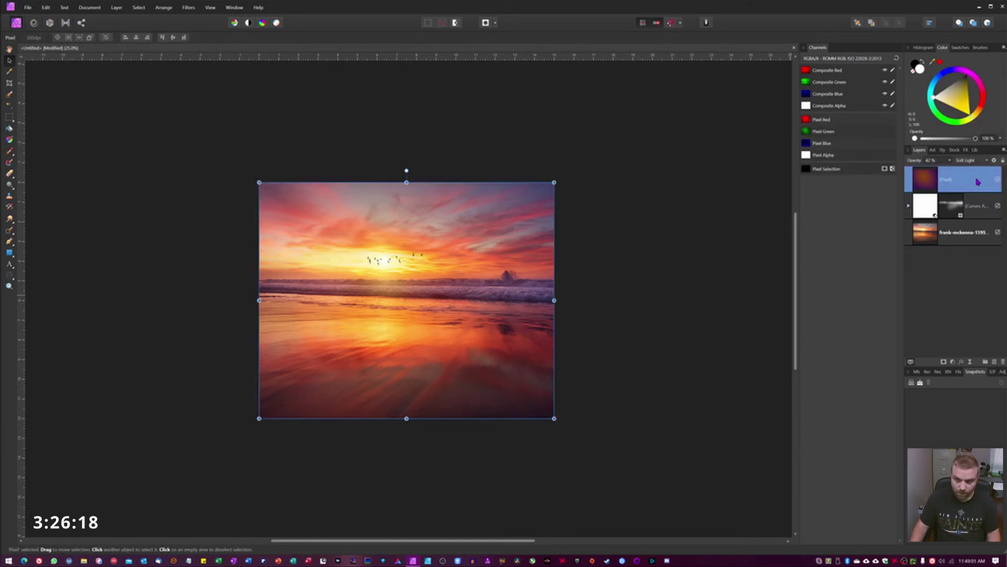
pyautogui.keyDown('shift'); pyautogui.click(989, 213); pyautogui.keyUp('shift')
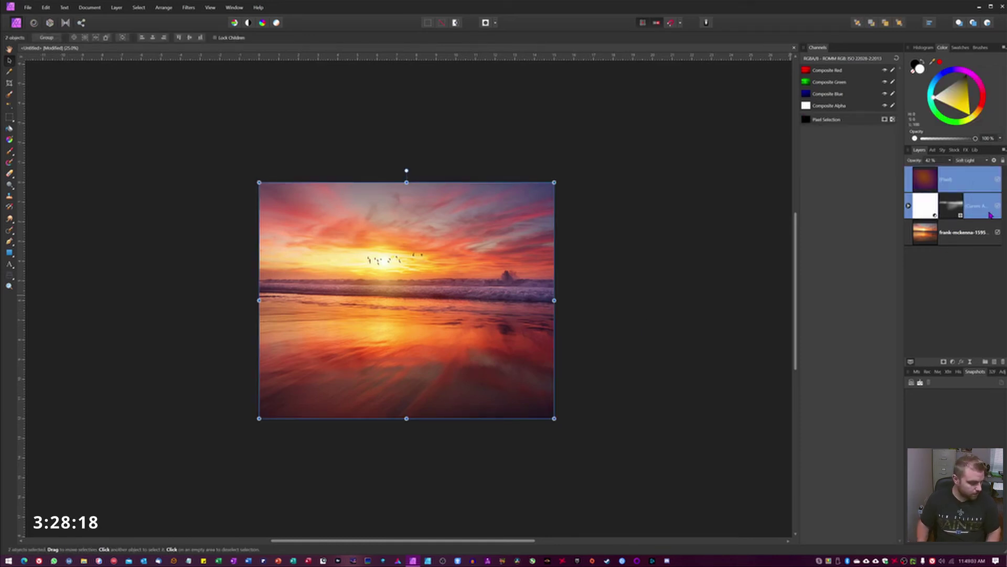
# - Toggle the gradient layer's visibility repeatedly to compare, leaving it visible
pyautogui.click(997, 179)
pyautogui.click(996, 180)
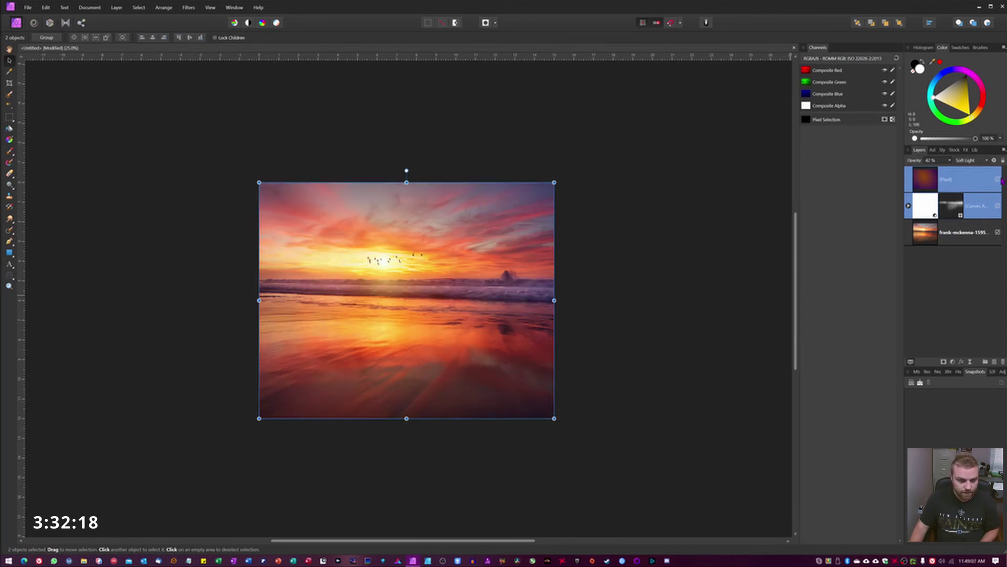
pyautogui.click(999, 180)
pyautogui.click(999, 180)
pyautogui.click(999, 180)
pyautogui.click(999, 180)
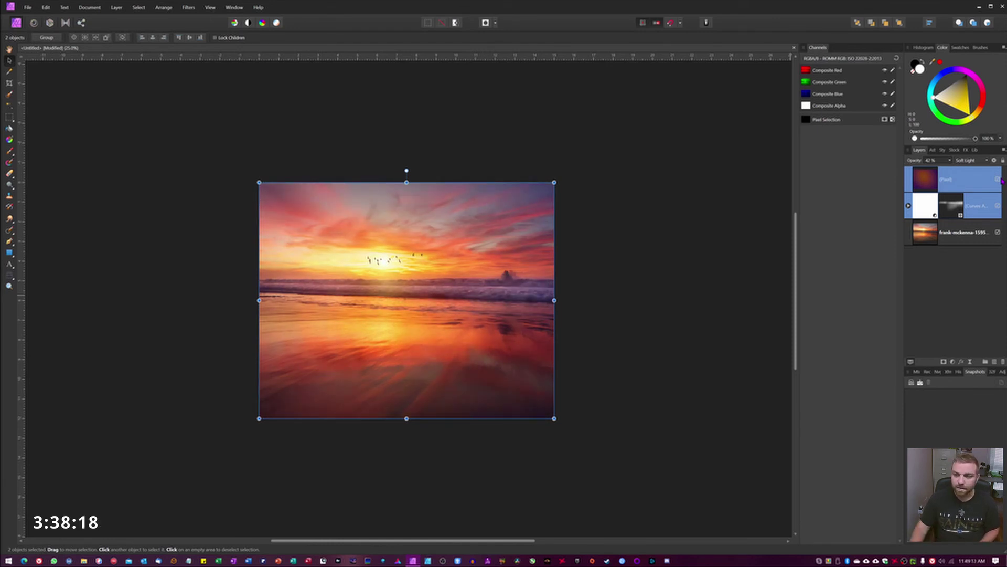
# - Set the gradient layer's opacity to 47%, then hide it to compare
pyautogui.click(966, 232)
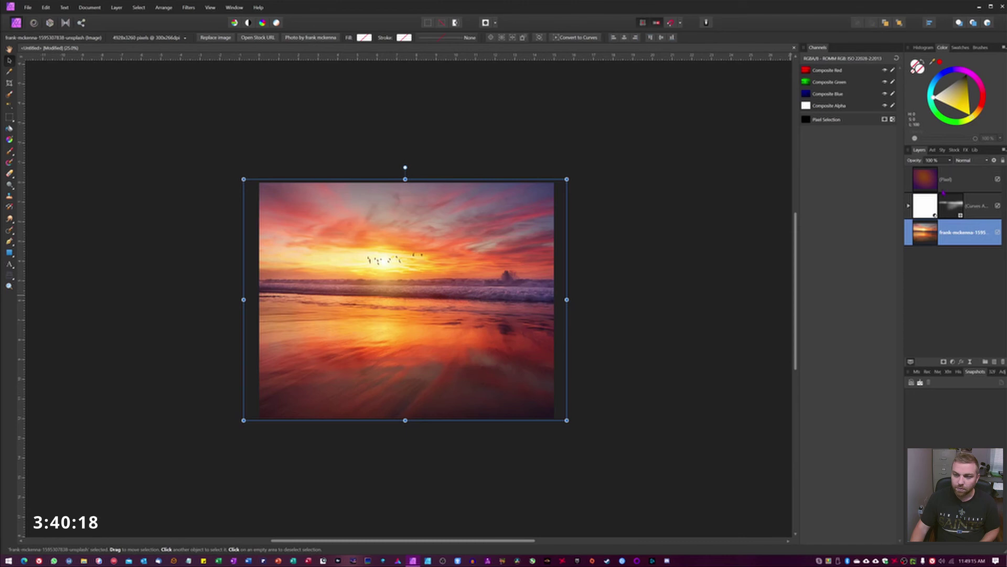
pyautogui.click(944, 181)
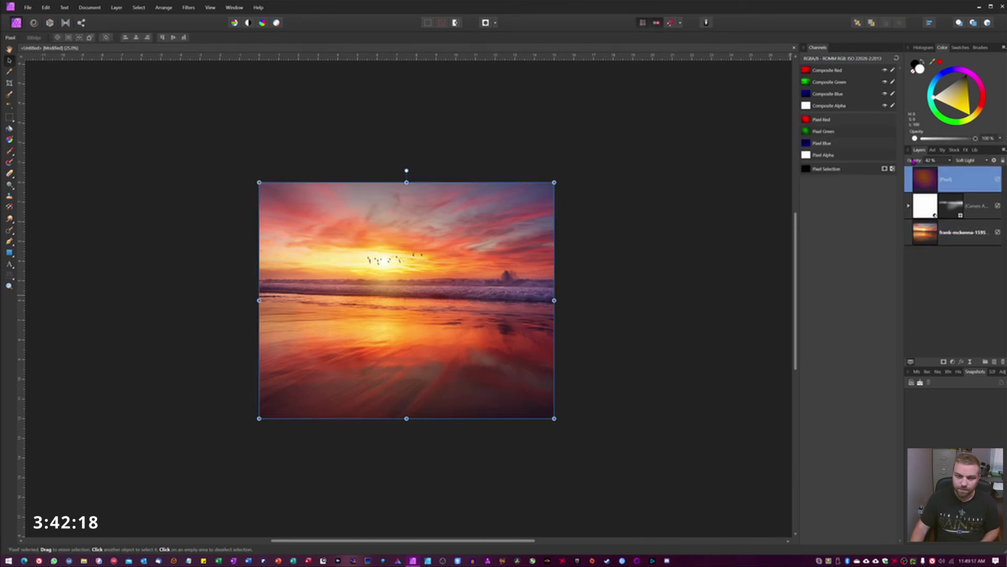
pyautogui.moveTo(914, 161); pyautogui.dragTo(945, 161)
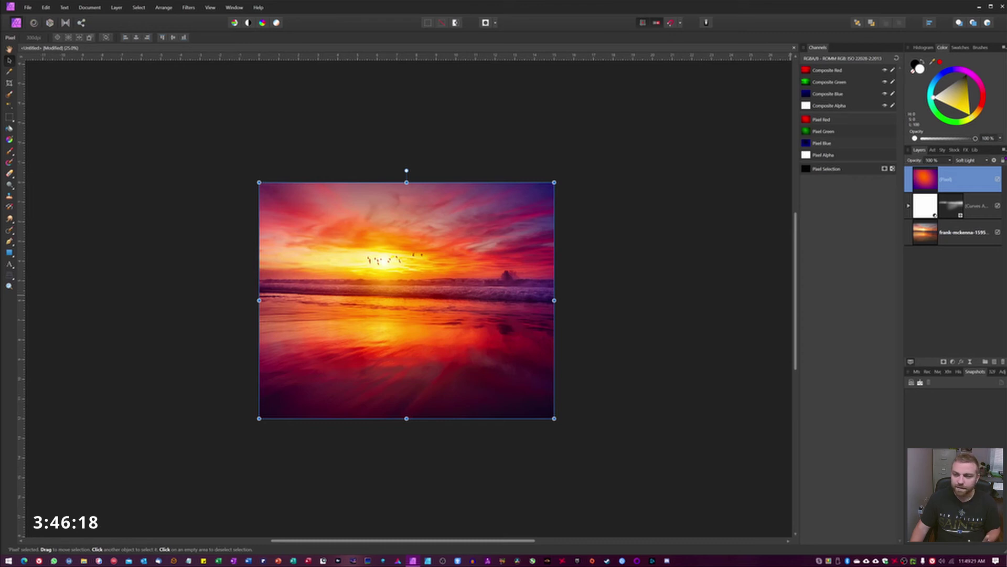
pyautogui.moveTo(923, 164); pyautogui.dragTo(910, 165)
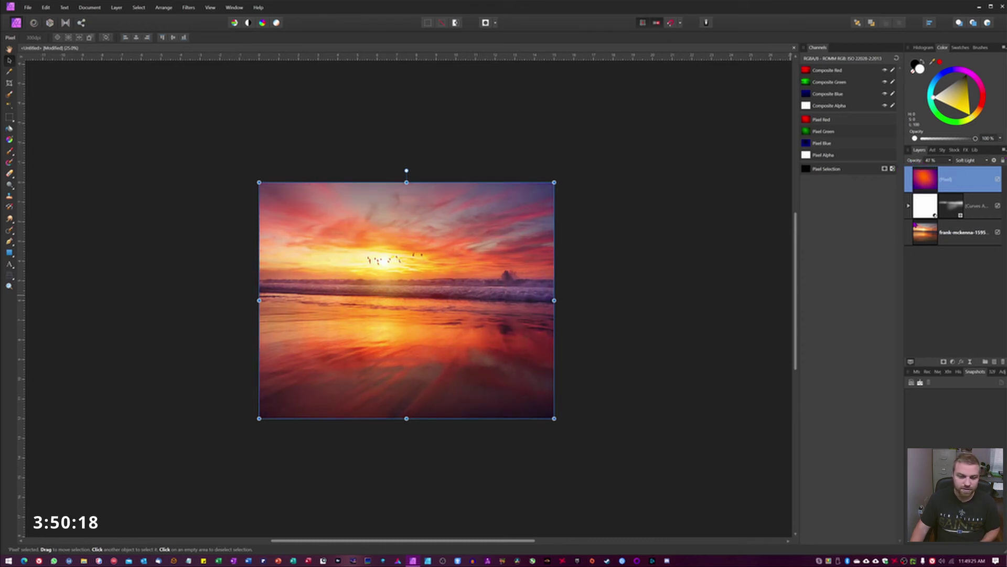
pyautogui.keyDown('ctrl'); pyautogui.click(978, 216); pyautogui.keyUp('ctrl')
pyautogui.click(998, 179)
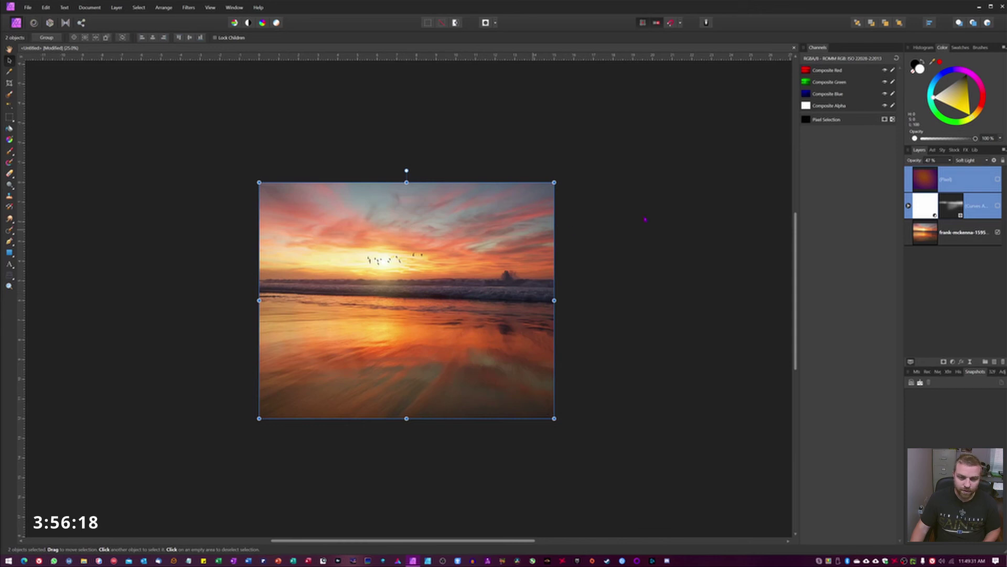
# - Turn the Pixel gradient layer's visibility back on to restore the magenta-orange sunset tint
pyautogui.click(998, 180)
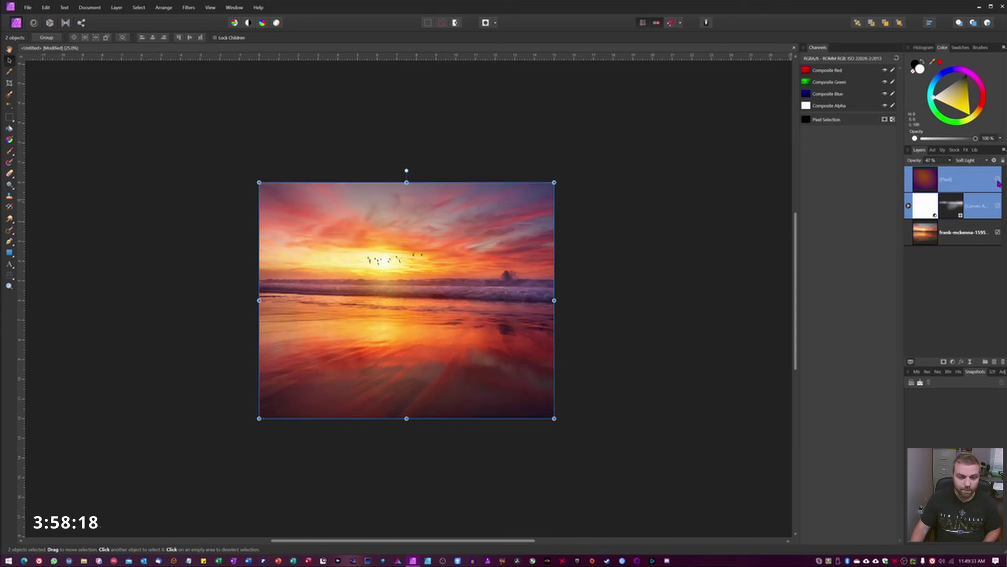